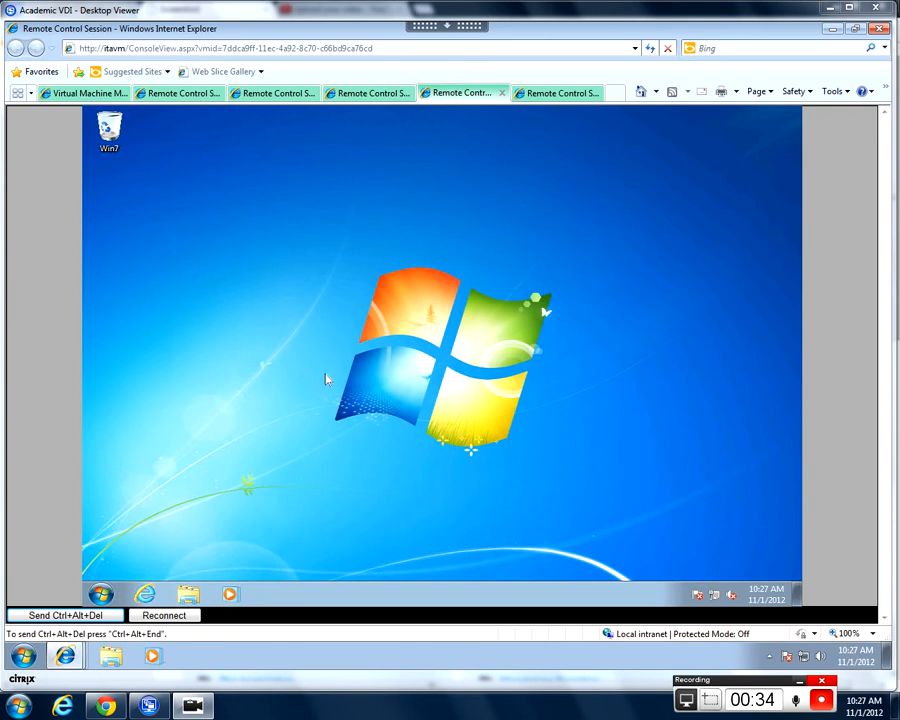
# Check that Internet Explorer loads Google, close it, and look through the Start menu.
pyautogui.click(145, 594)
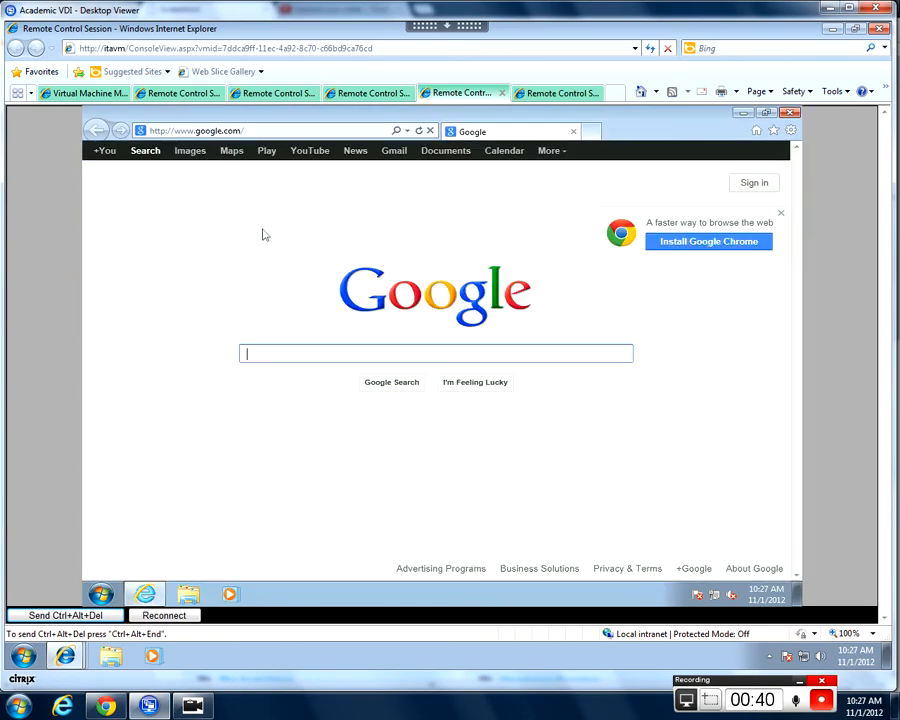
pyautogui.click(790, 114)
pyautogui.click(102, 595)
pyautogui.click(725, 537)
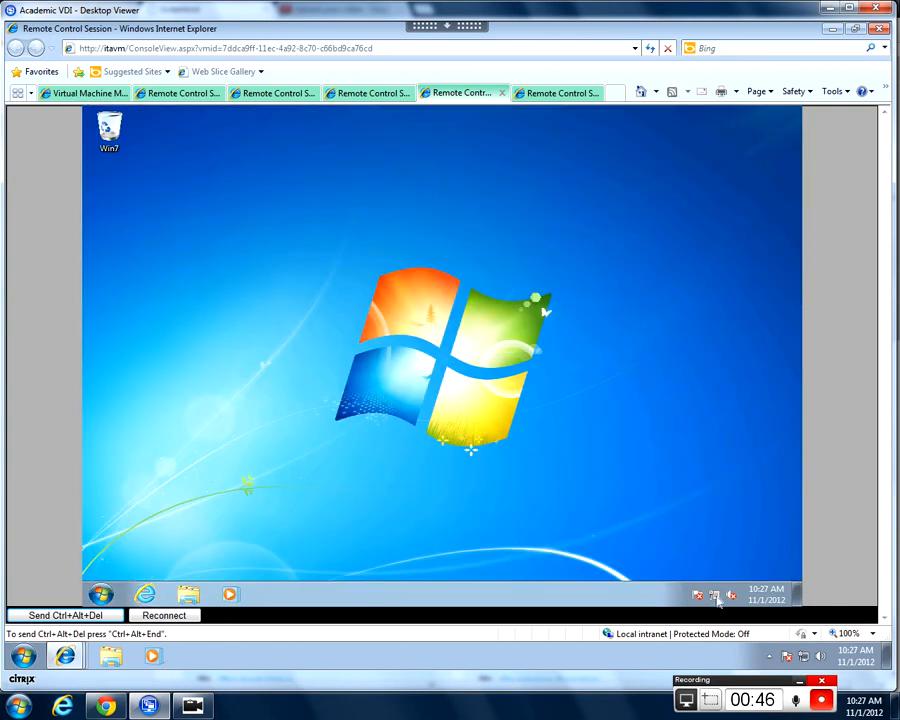
pyautogui.click(101, 595)
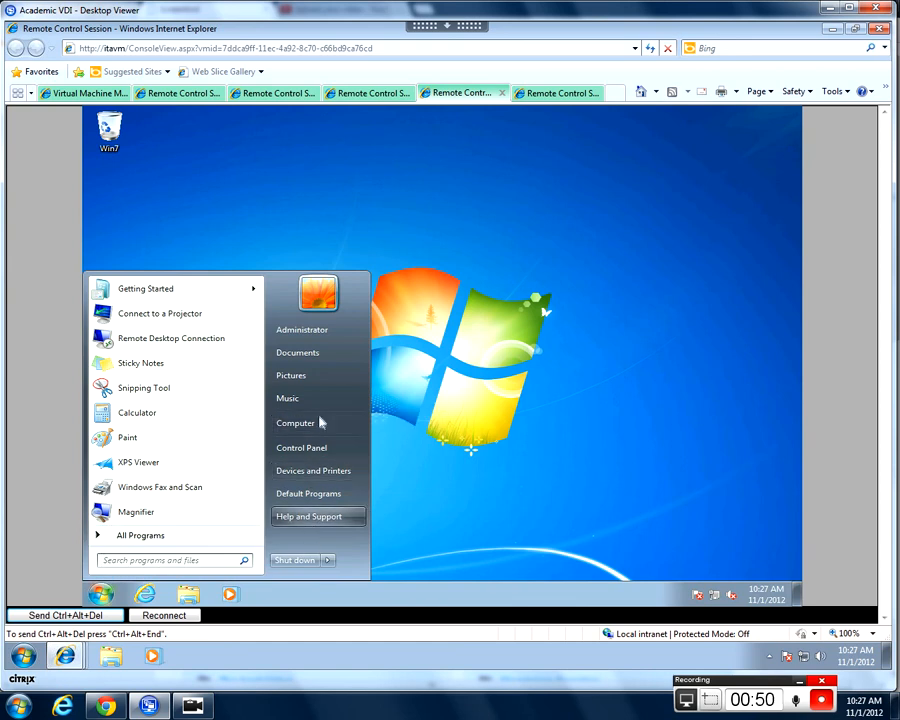
# In taskbar Start menu customization, set System administrative tools to display on All Programs.
pyautogui.rightClick(382, 596)
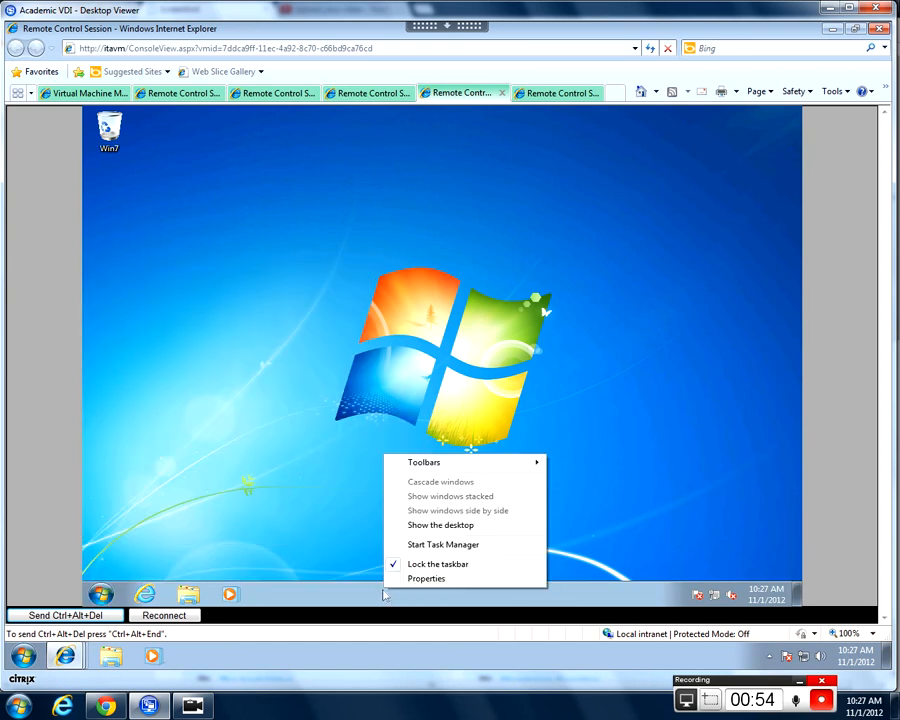
pyautogui.rightClick(411, 596)
pyautogui.click(440, 585)
pyautogui.click(150, 309)
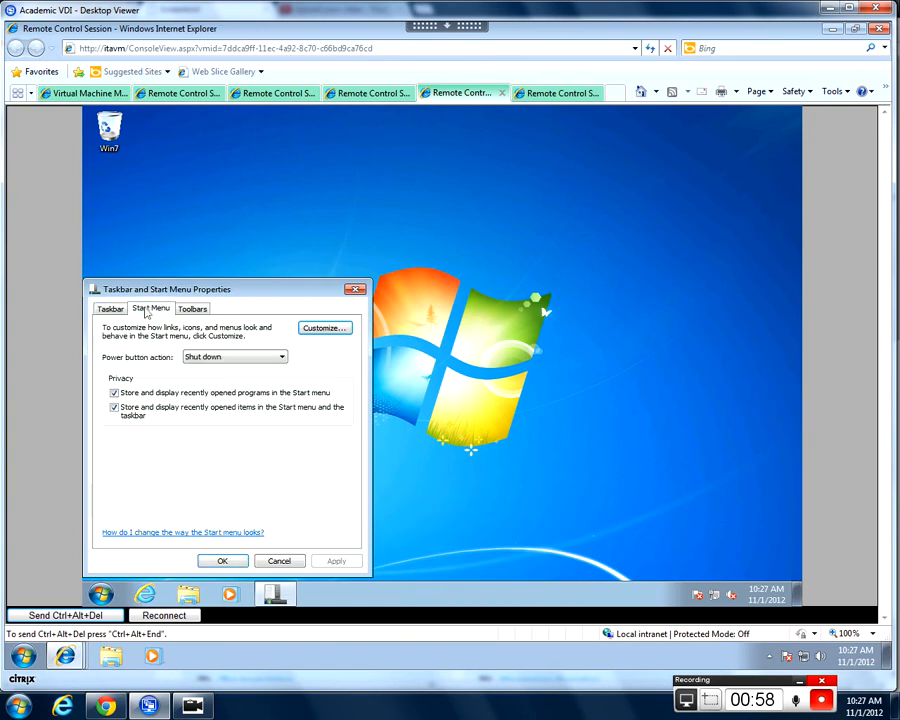
pyautogui.click(327, 331)
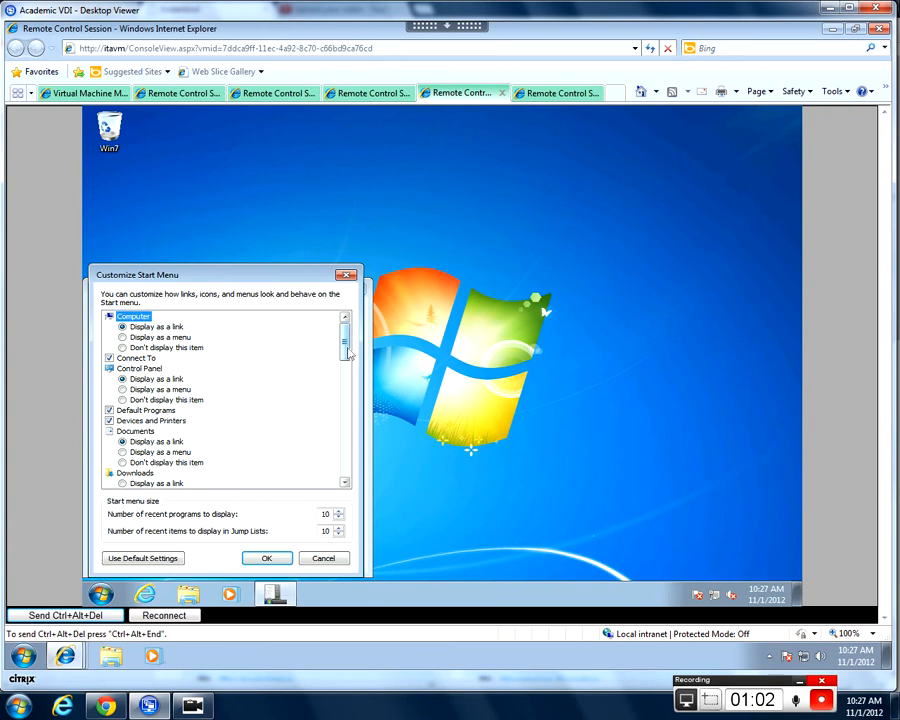
pyautogui.scroll(-15, 347, 455)
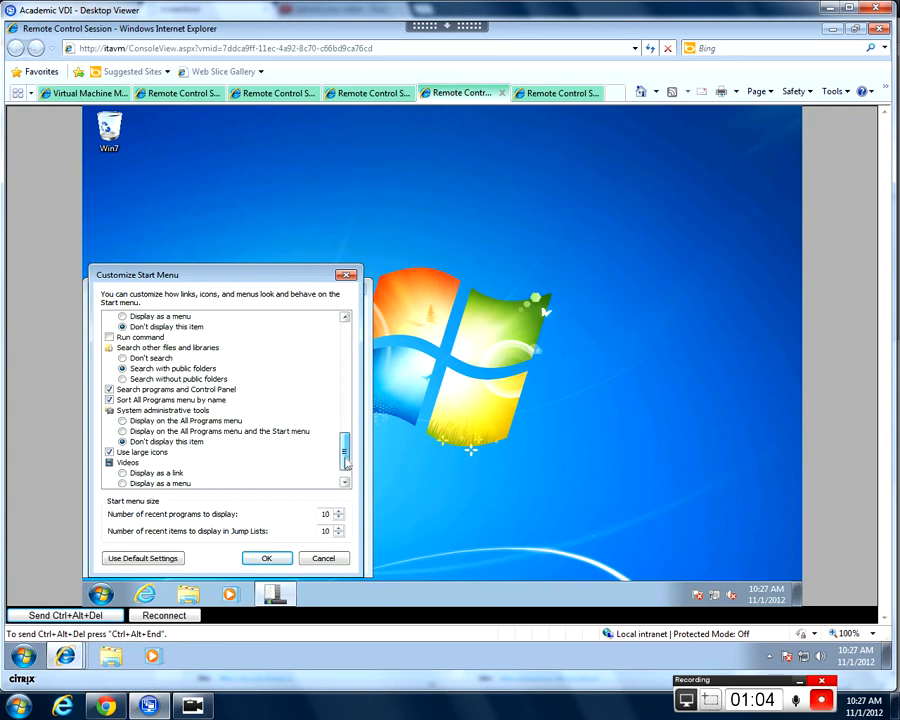
pyautogui.click(174, 424)
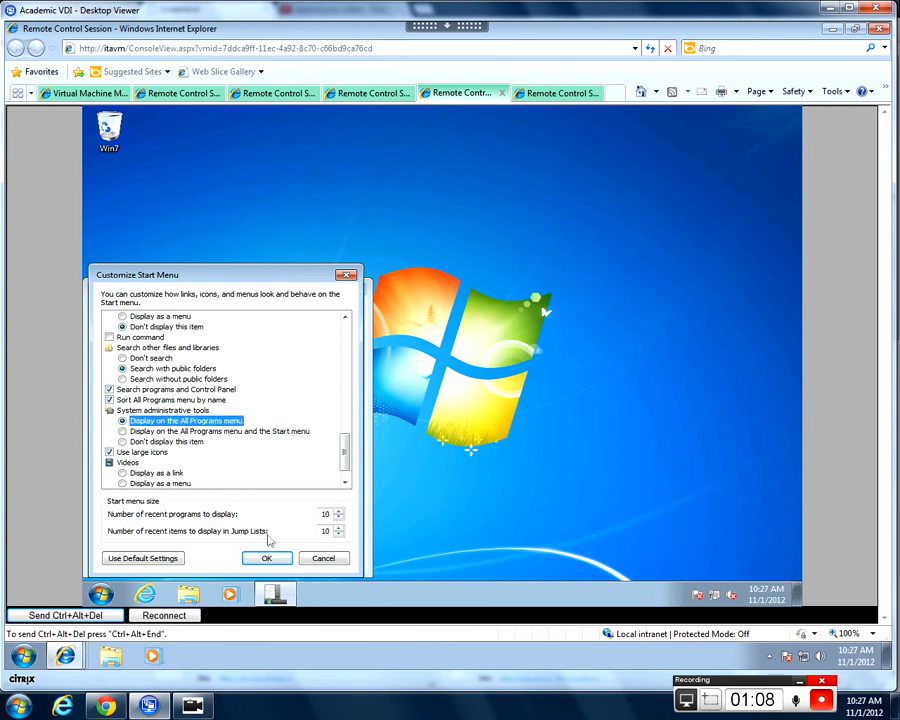
pyautogui.click(266, 558)
pyautogui.click(177, 558)
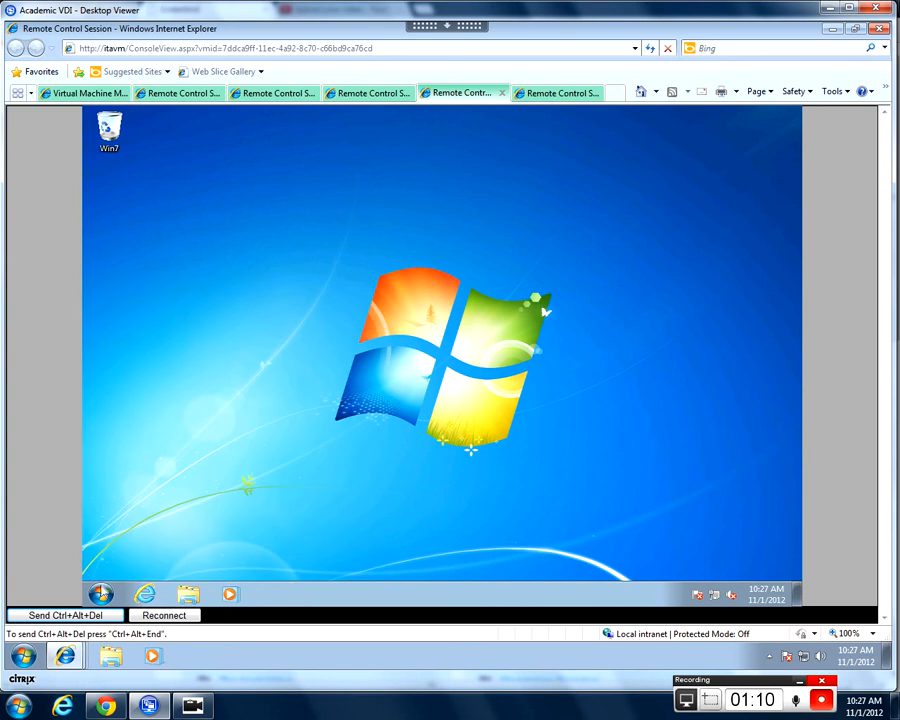
# Launch Windows Firewall with Advanced Security from All Programs > Administrative Tools.
pyautogui.click(100, 594)
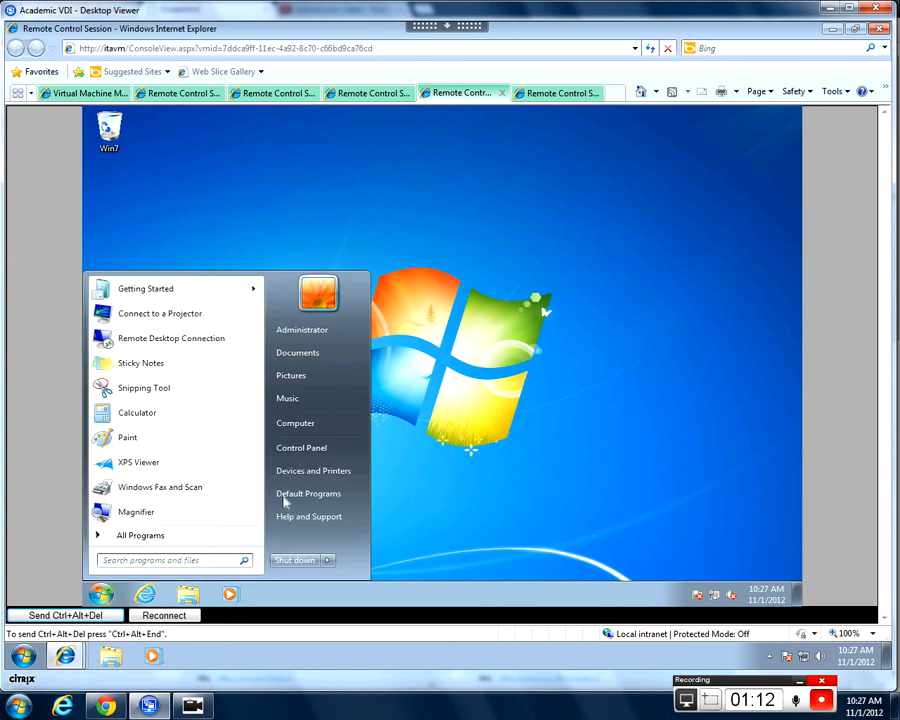
pyautogui.click(203, 536)
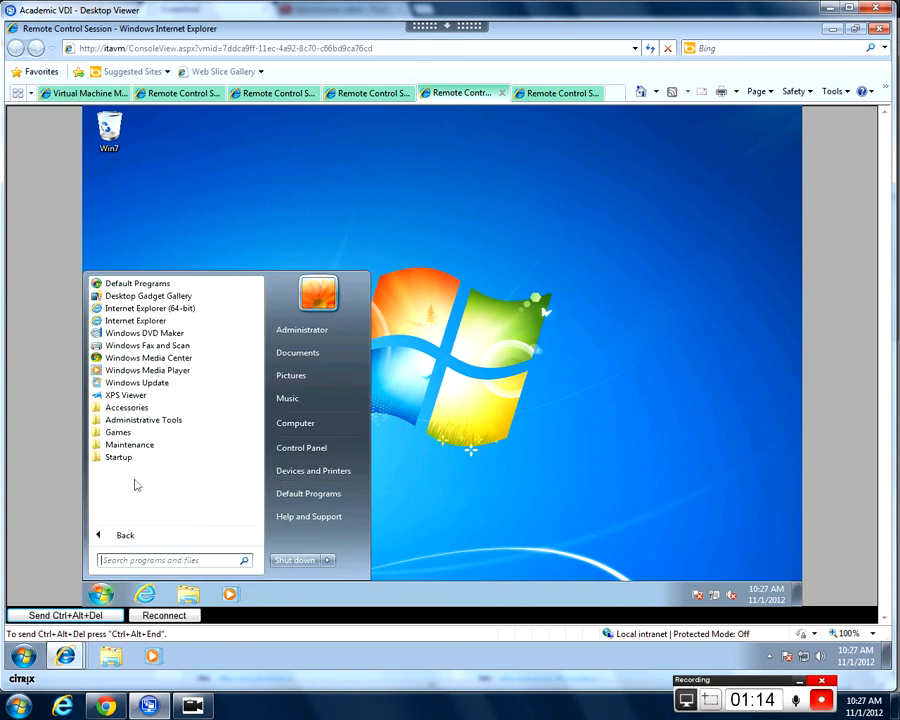
pyautogui.click(149, 420)
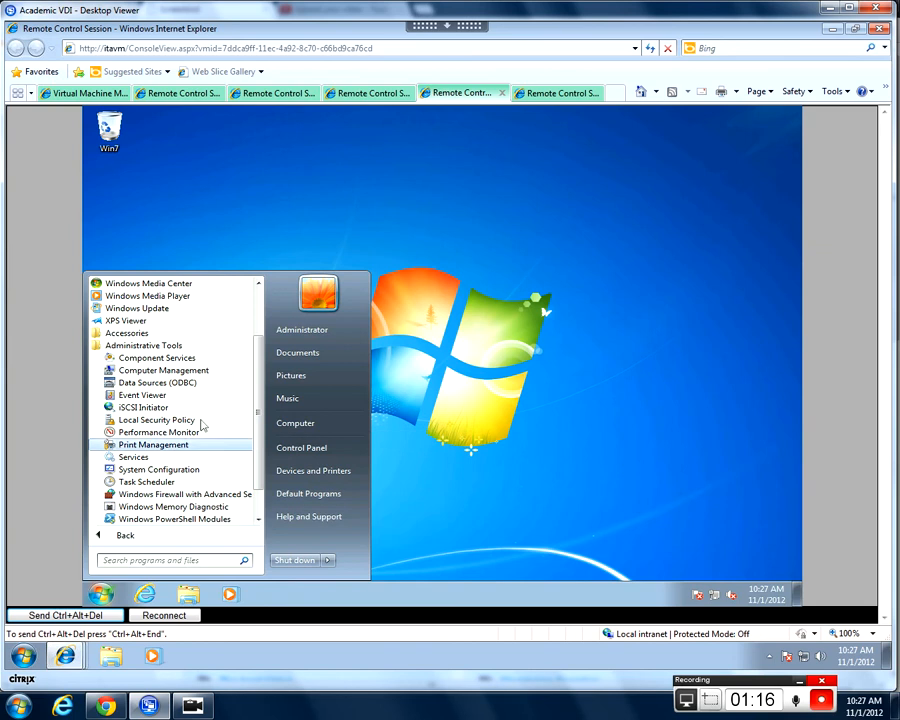
pyautogui.scroll(-1, 215, 395)
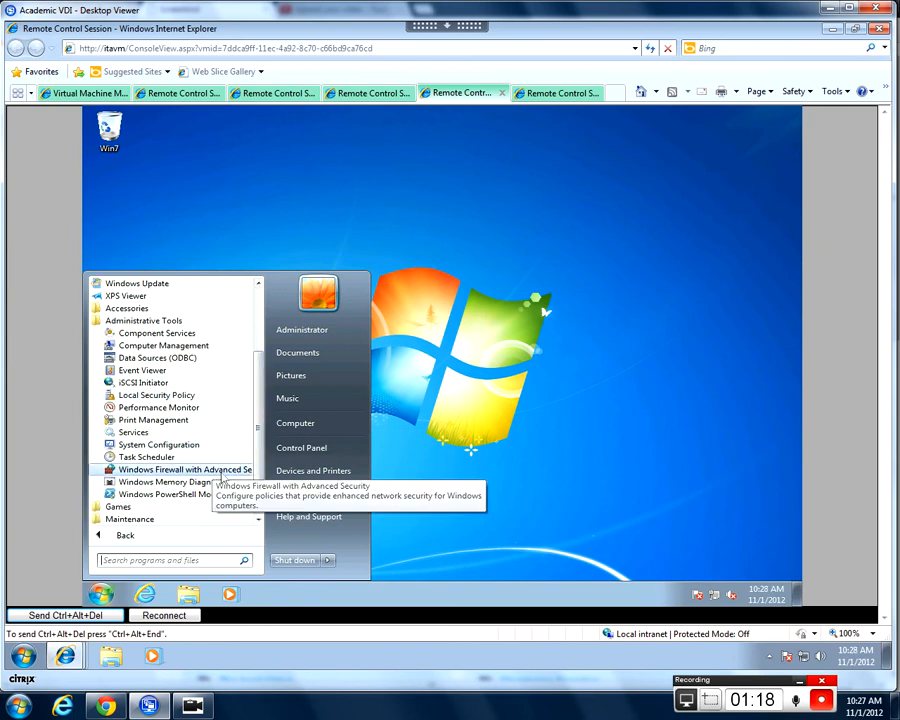
pyautogui.click(221, 471)
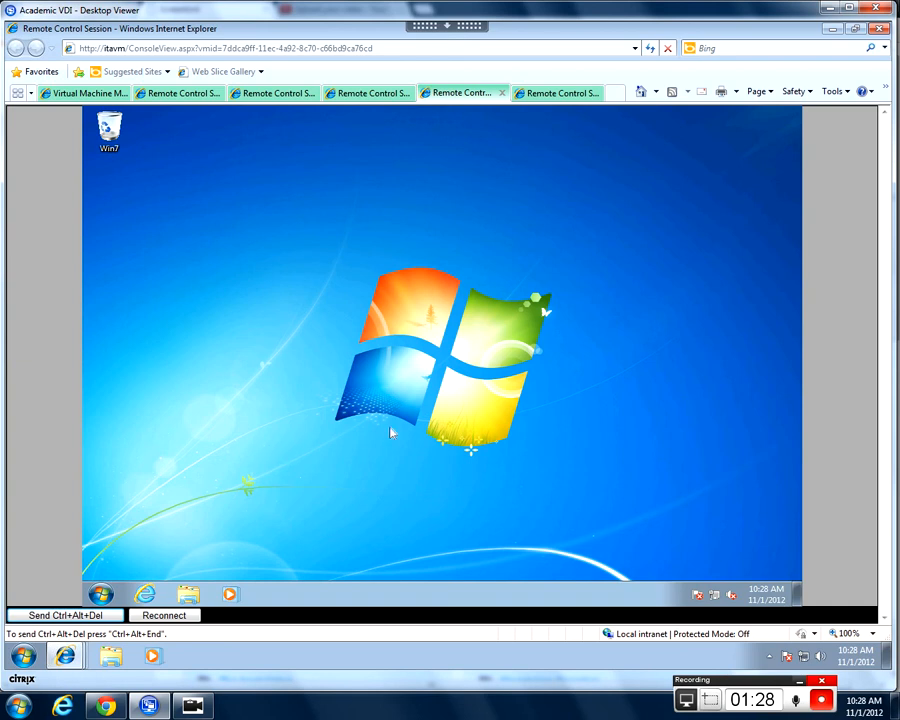
pyautogui.click(714, 597)
pyautogui.click(708, 569)
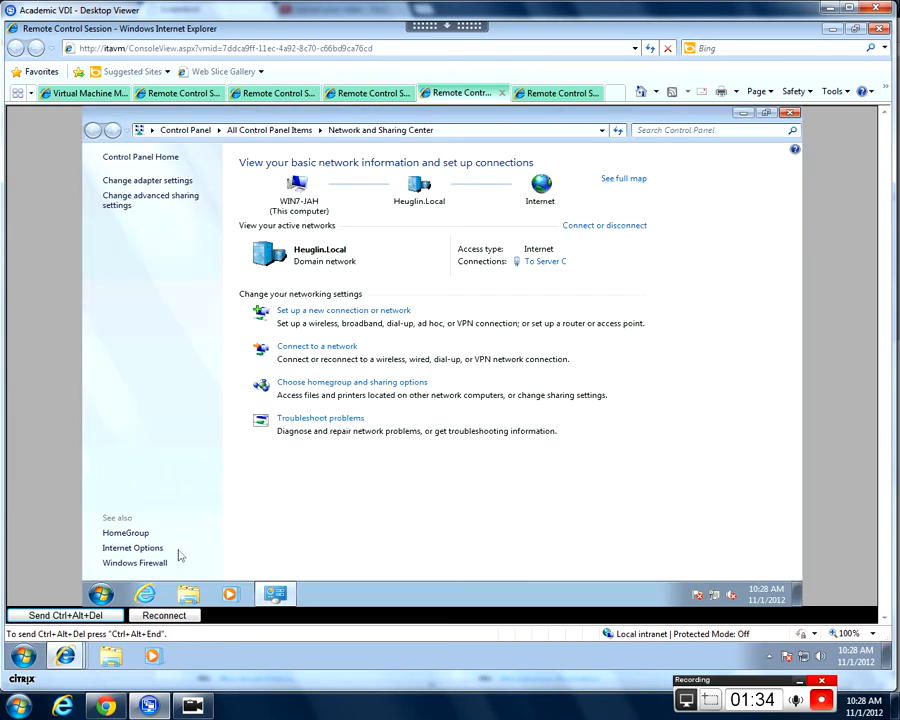
pyautogui.click(158, 564)
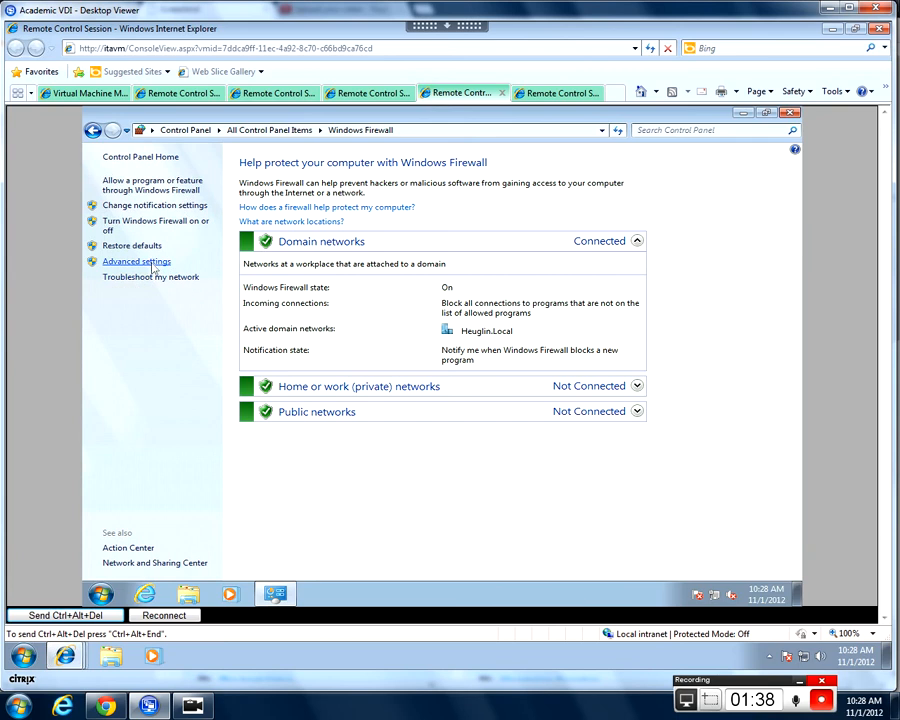
pyautogui.click(791, 113)
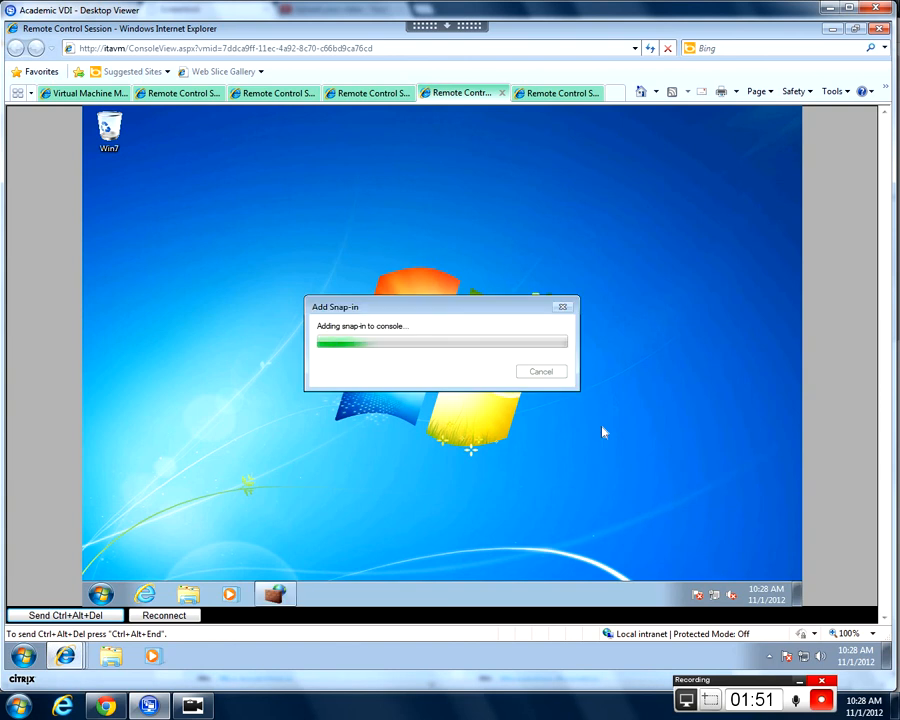
# Wait for the snap-in to load, checking Inbound, Outbound and Connection Security Rules, then return to the overview.
pyautogui.moveTo(438, 322); pyautogui.dragTo(462, 319)
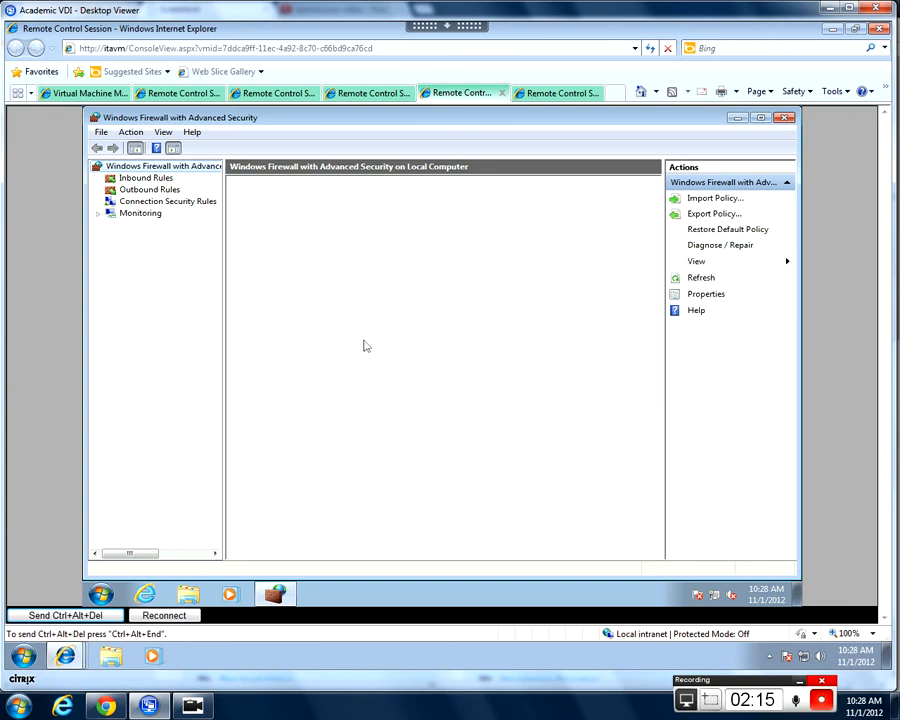
pyautogui.click(158, 187)
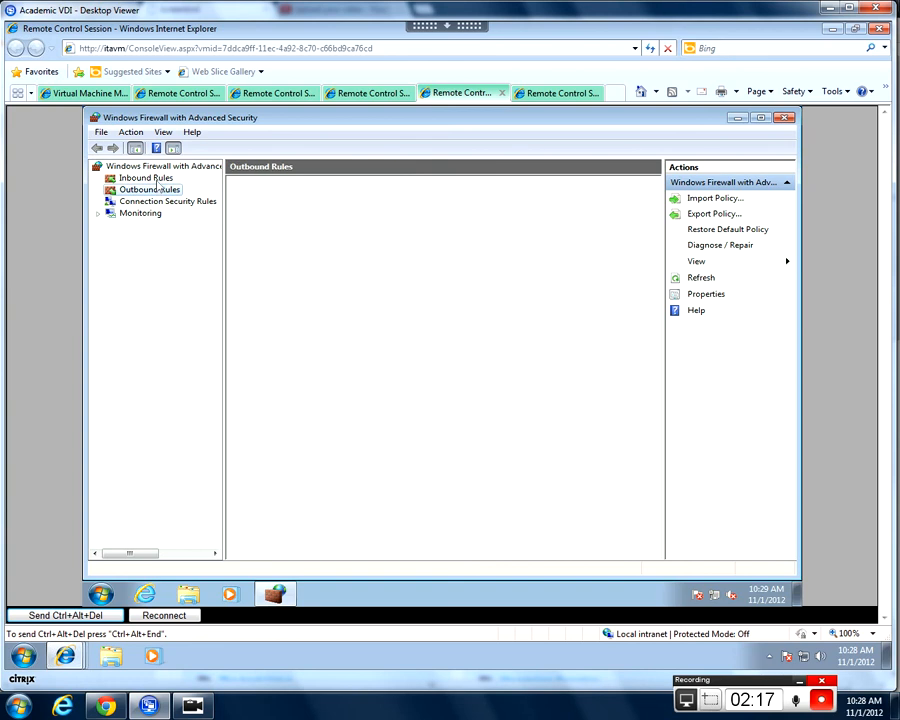
pyautogui.click(156, 178)
pyautogui.click(158, 190)
pyautogui.click(150, 178)
pyautogui.click(160, 167)
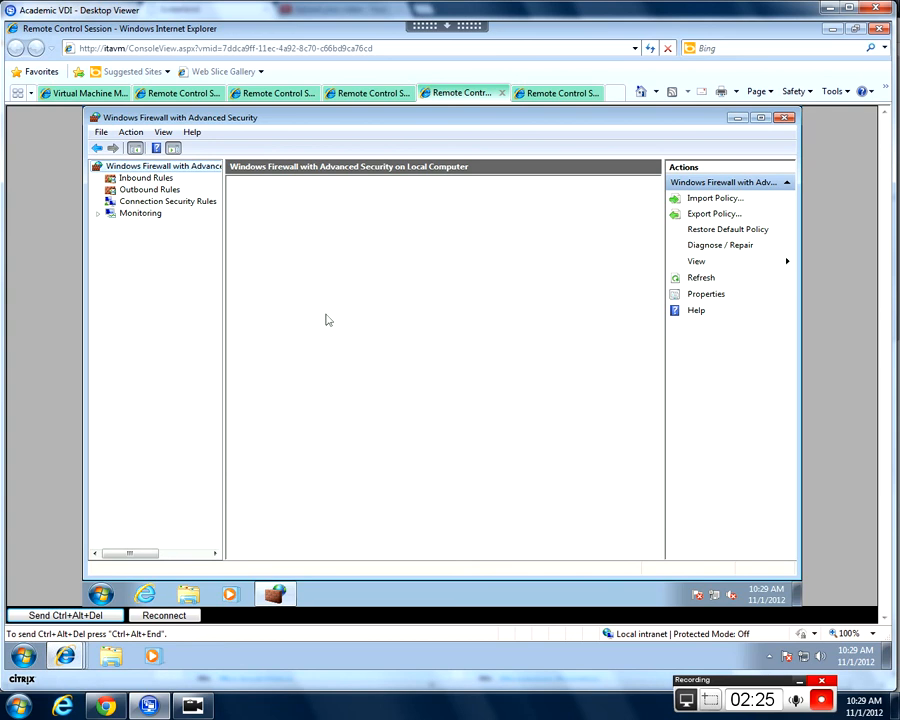
pyautogui.click(165, 201)
pyautogui.click(165, 189)
pyautogui.click(169, 178)
pyautogui.click(172, 168)
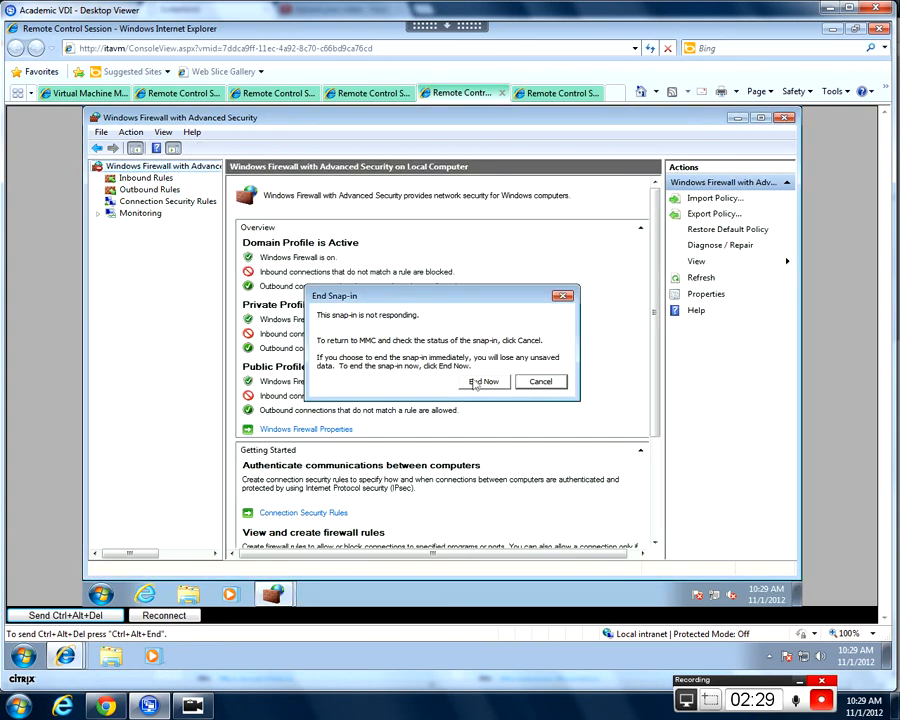
pyautogui.click(540, 381)
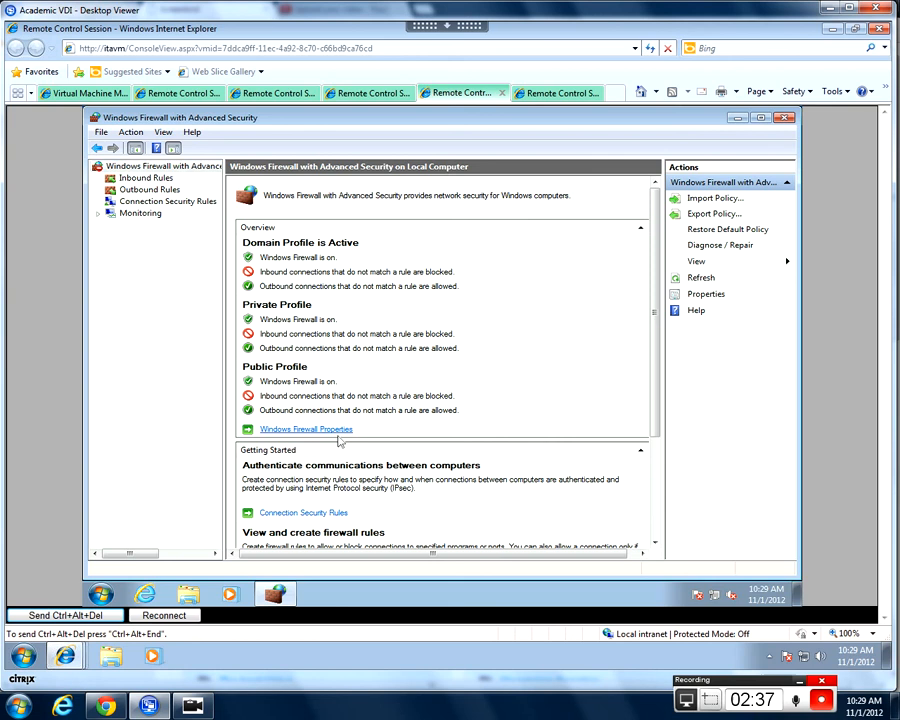
# Set Outbound connections to Block on the Domain, Private and Public profiles and apply.
pyautogui.click(399, 437)
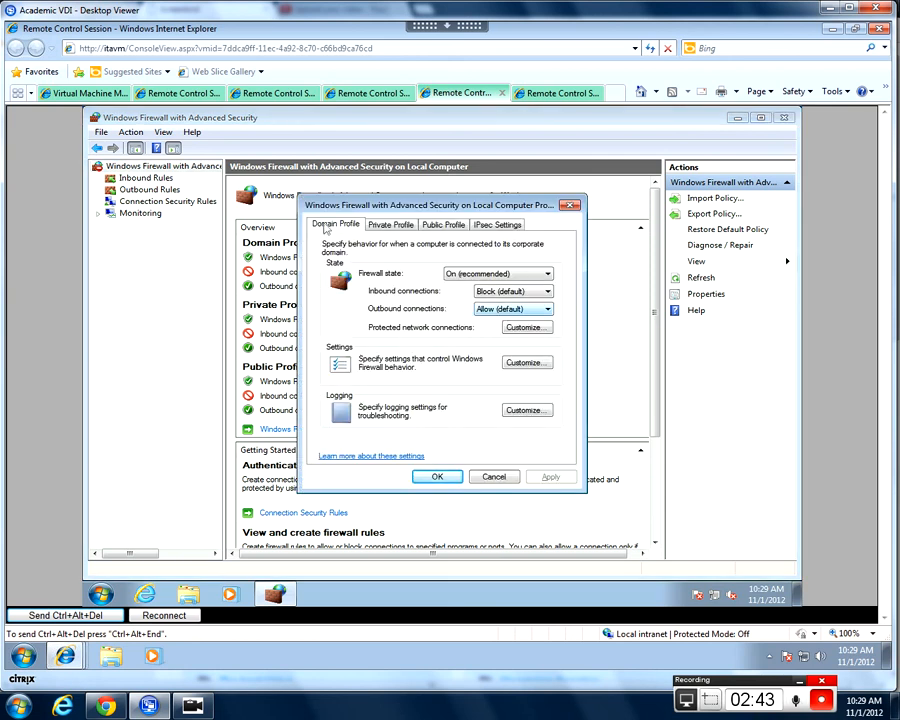
pyautogui.click(545, 311)
pyautogui.click(540, 318)
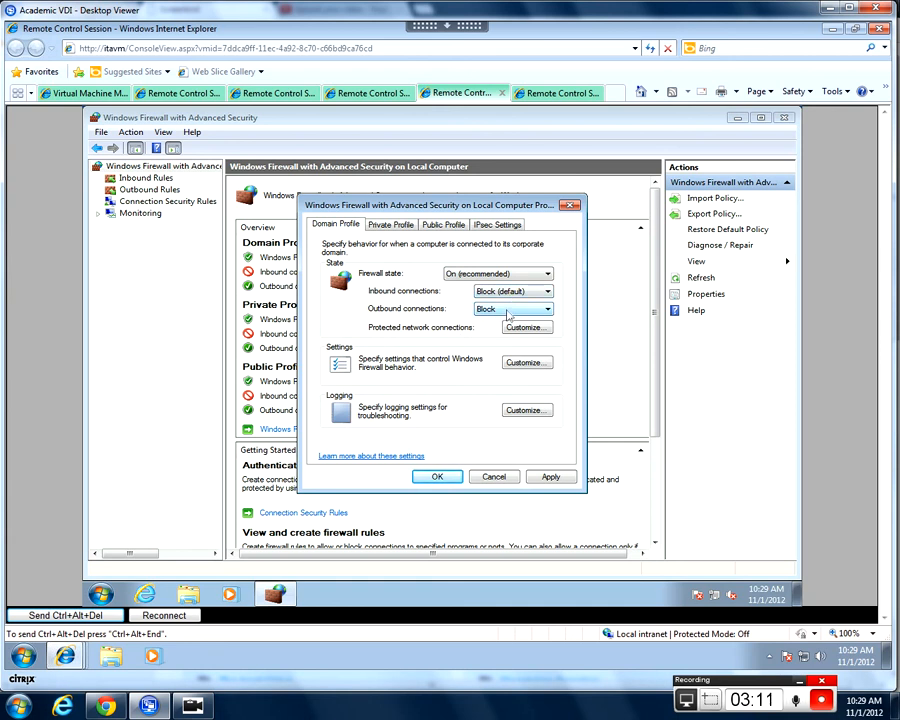
pyautogui.click(405, 226)
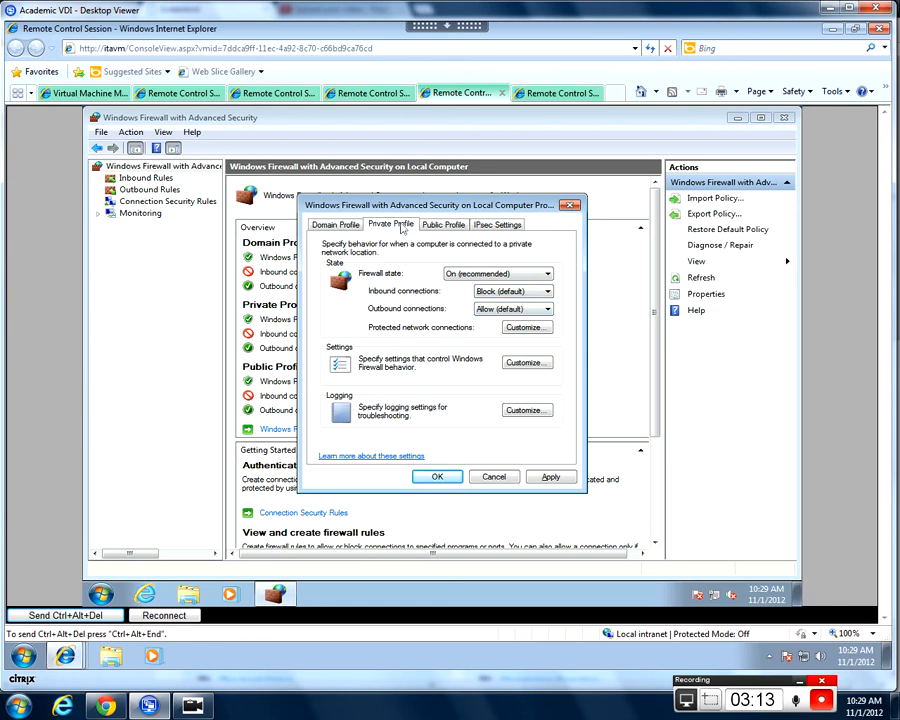
pyautogui.click(505, 312)
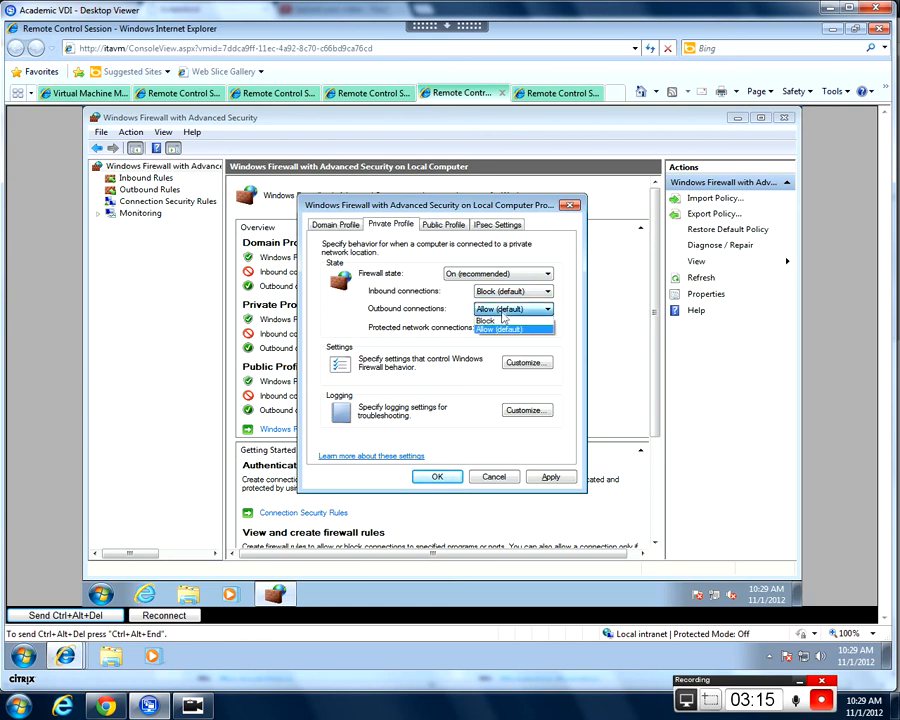
pyautogui.click(500, 318)
pyautogui.click(440, 226)
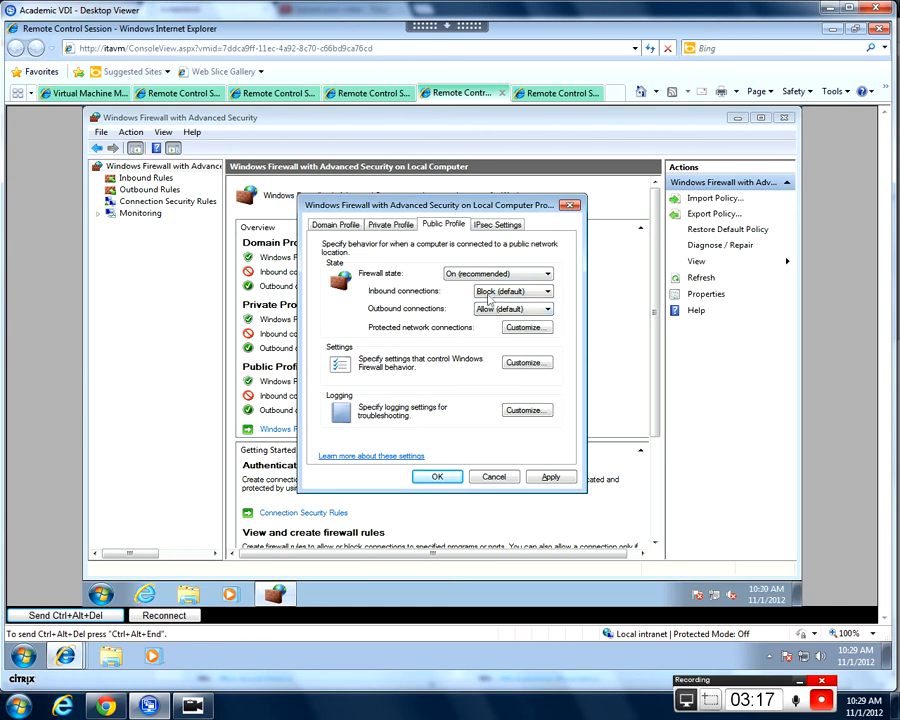
pyautogui.click(505, 309)
pyautogui.click(496, 321)
pyautogui.click(548, 477)
pyautogui.click(437, 477)
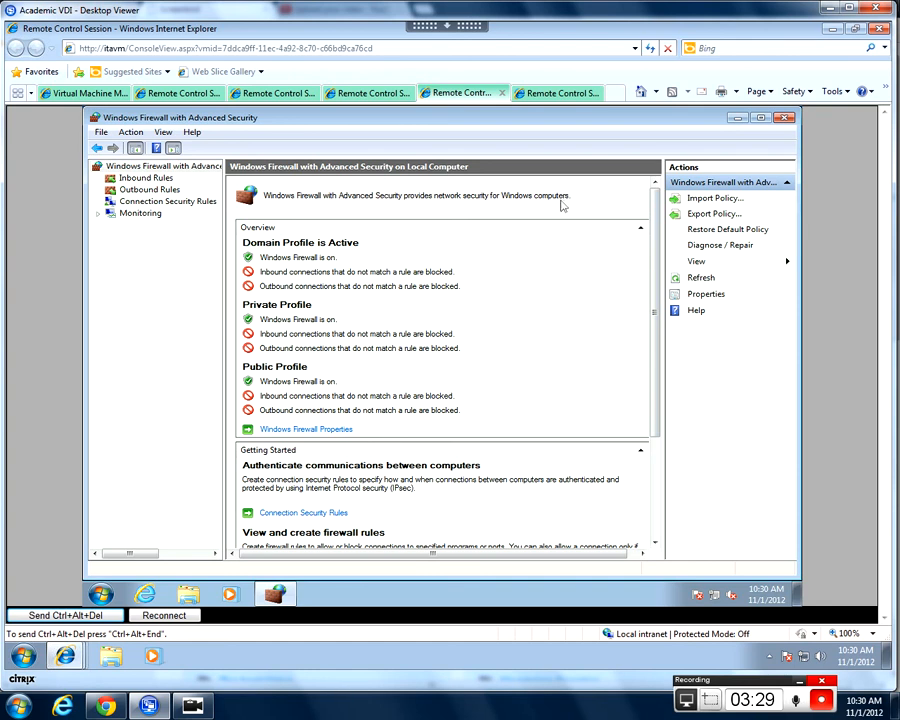
# Minimize the firewall console and launch Internet Explorer to test browsing.
pyautogui.click(736, 121)
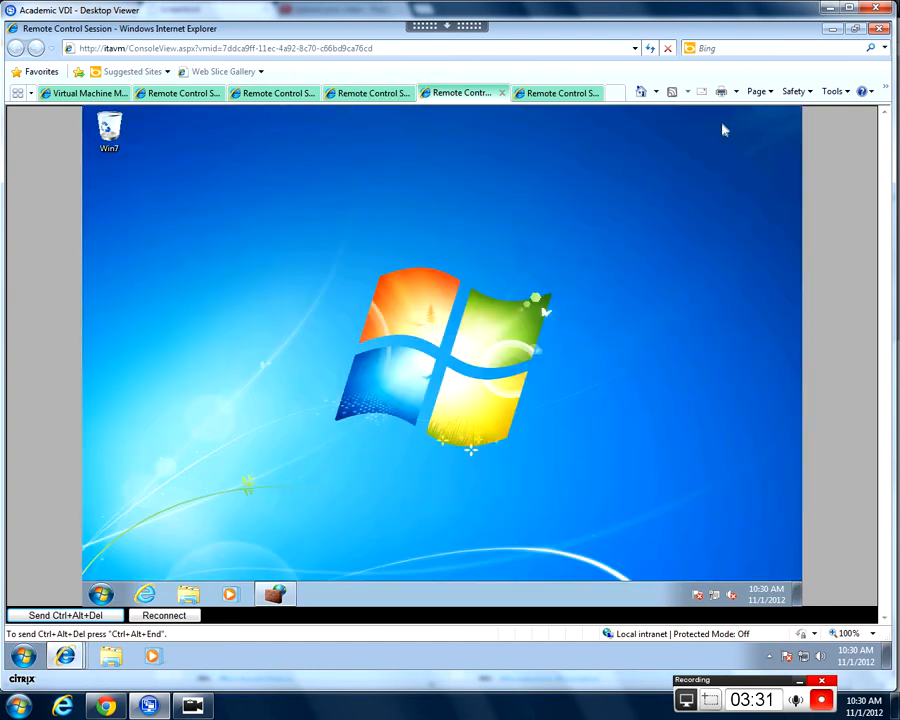
pyautogui.click(145, 596)
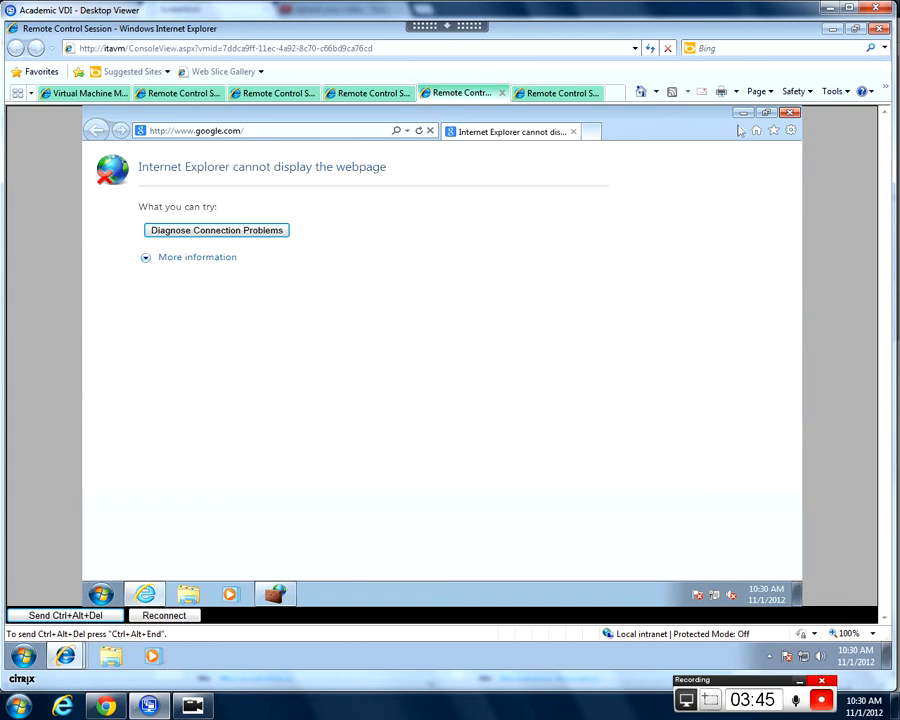
# Close the Internet Explorer error page and restore the firewall console.
pyautogui.click(790, 113)
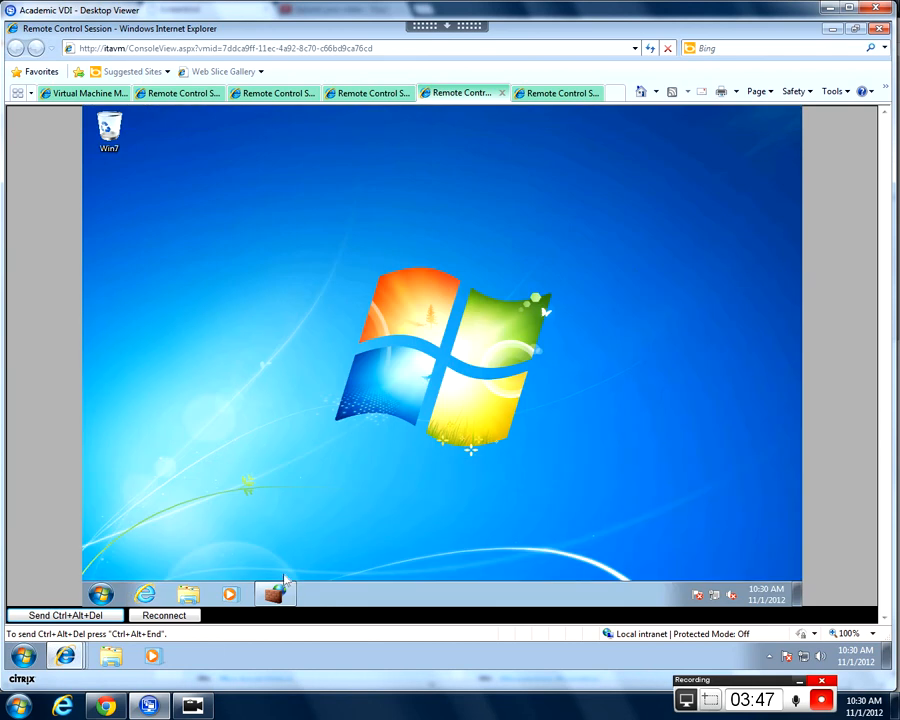
pyautogui.click(277, 594)
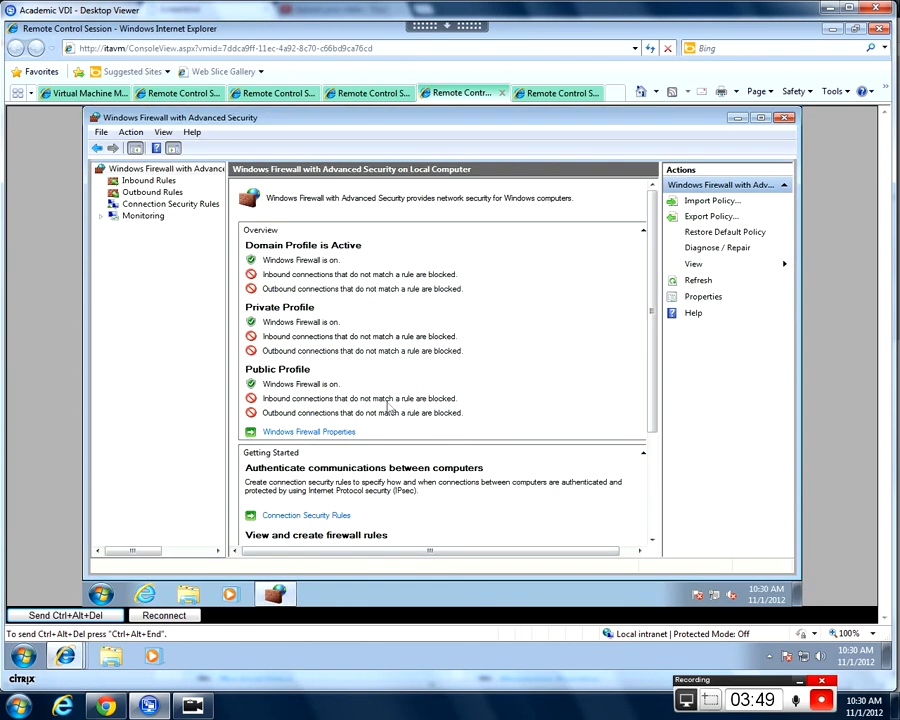
# Start a new rule from the Outbound Rules context menu and move the wizard higher.
pyautogui.click(171, 196)
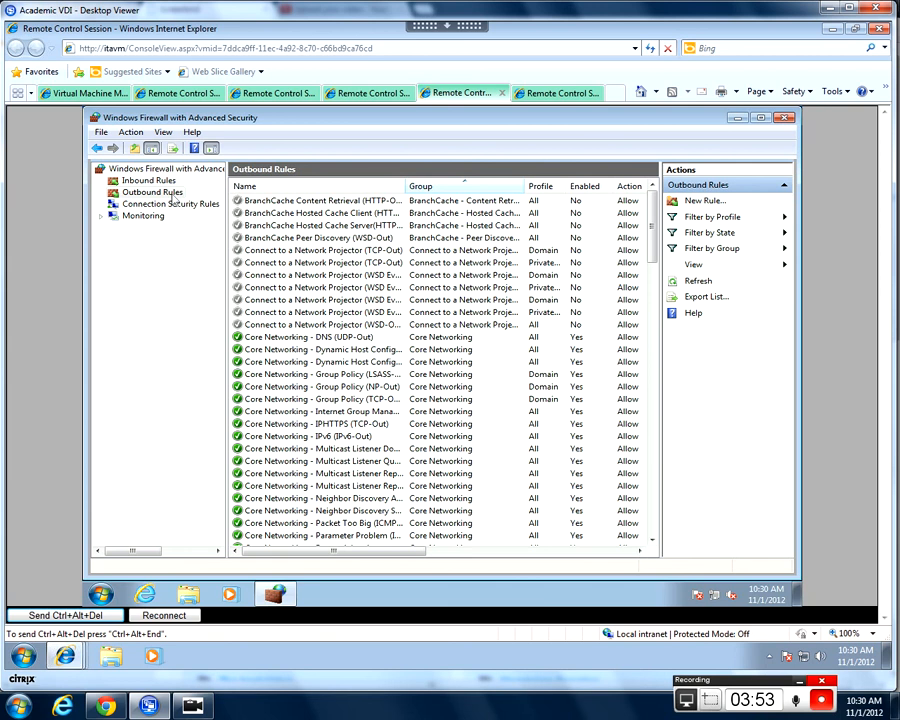
pyautogui.rightClick(173, 198)
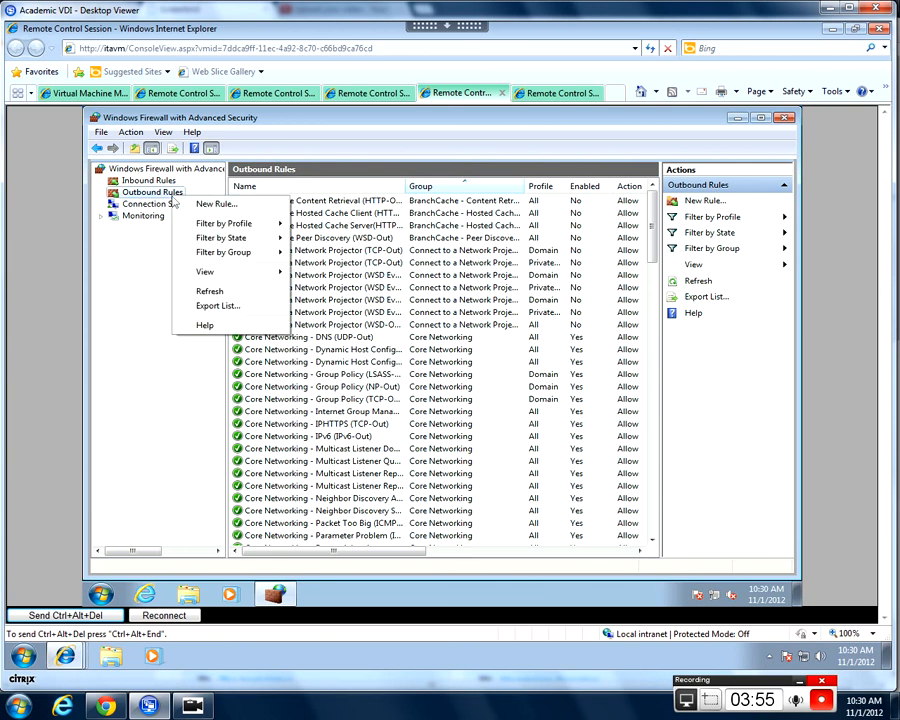
pyautogui.click(198, 205)
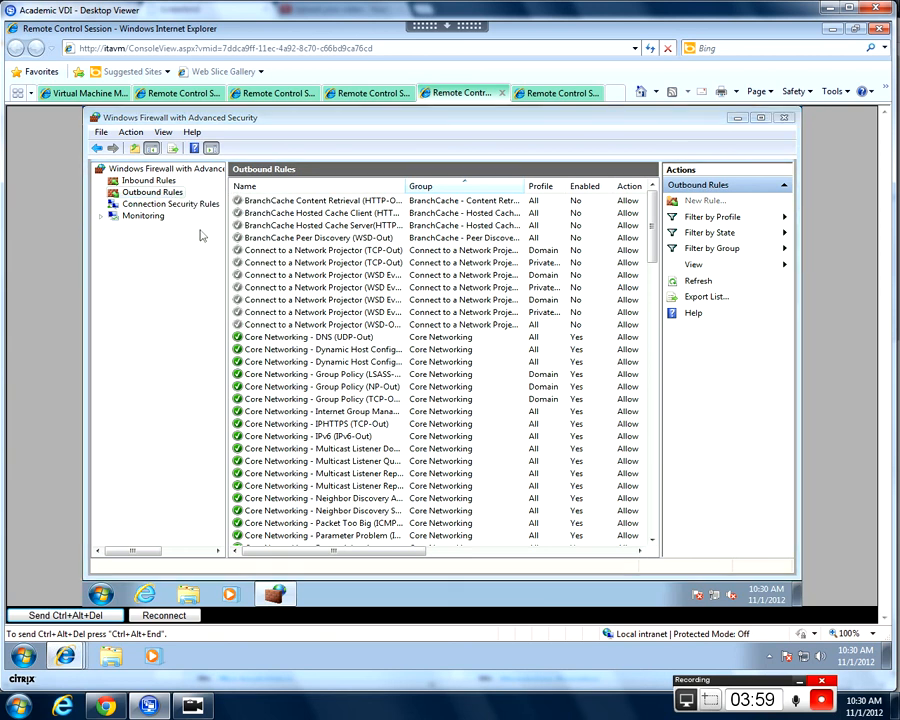
pyautogui.moveTo(459, 217); pyautogui.dragTo(473, 165)
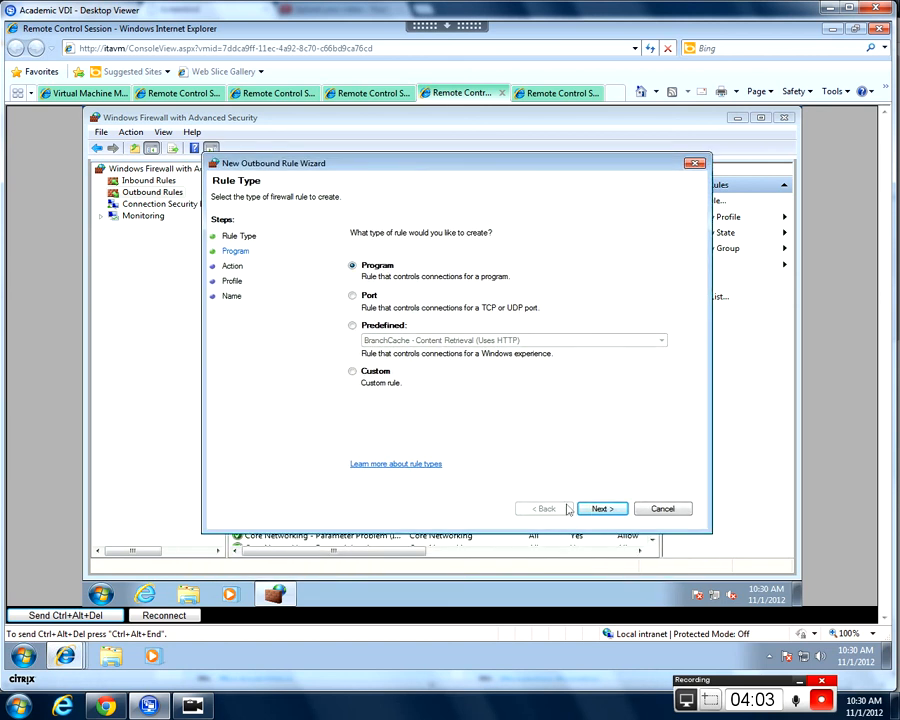
# Keep the Program rule type and select C:\Program Files (x86)\Internet Explorer\iexplore.exe.
pyautogui.click(597, 509)
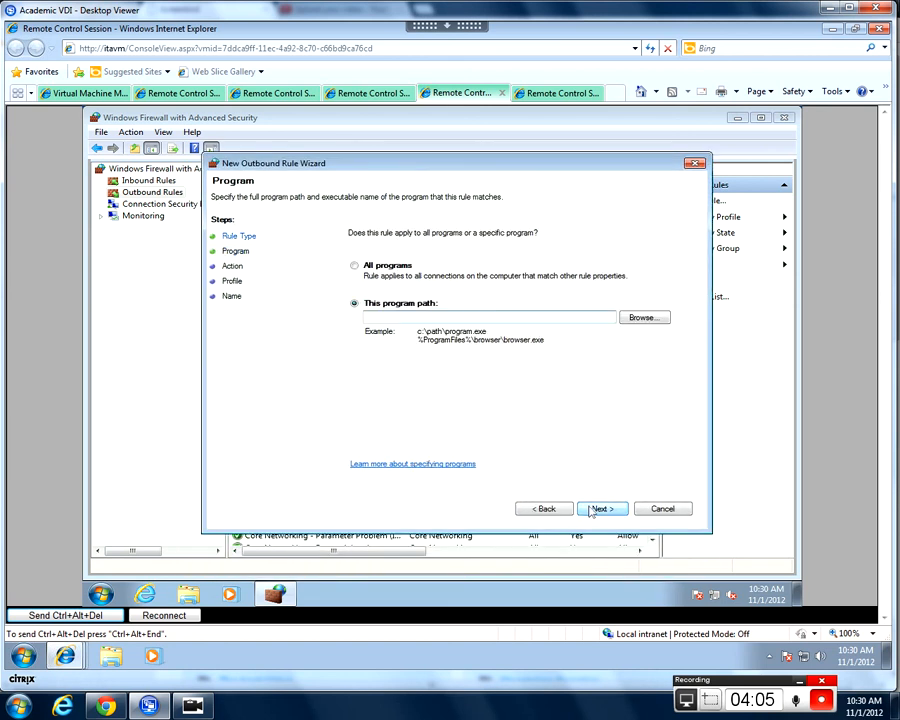
pyautogui.click(641, 318)
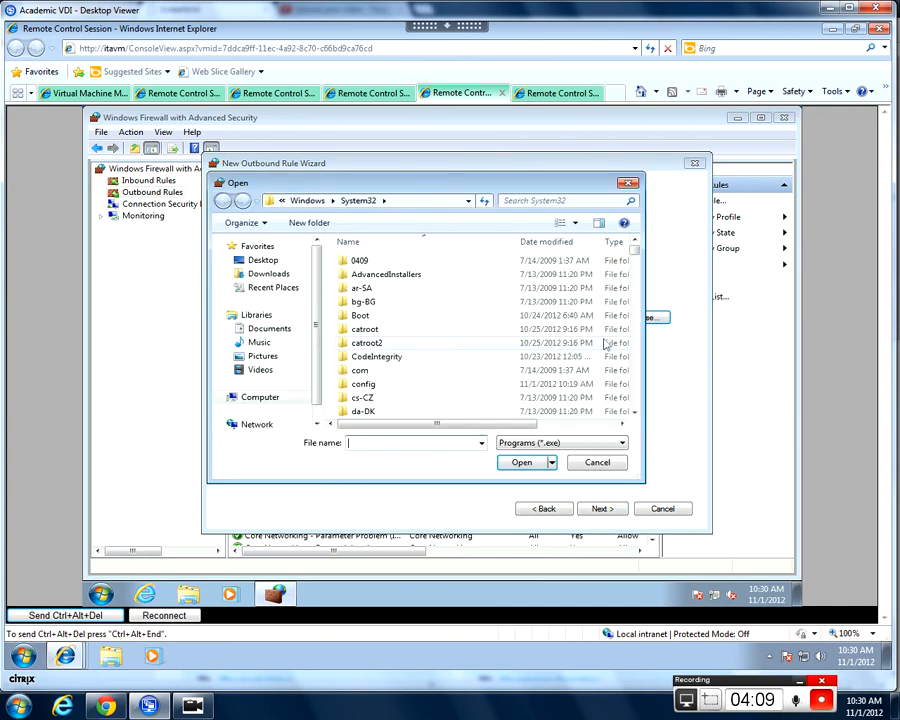
pyautogui.moveTo(635, 258); pyautogui.dragTo(635, 272)
pyautogui.click(280, 204)
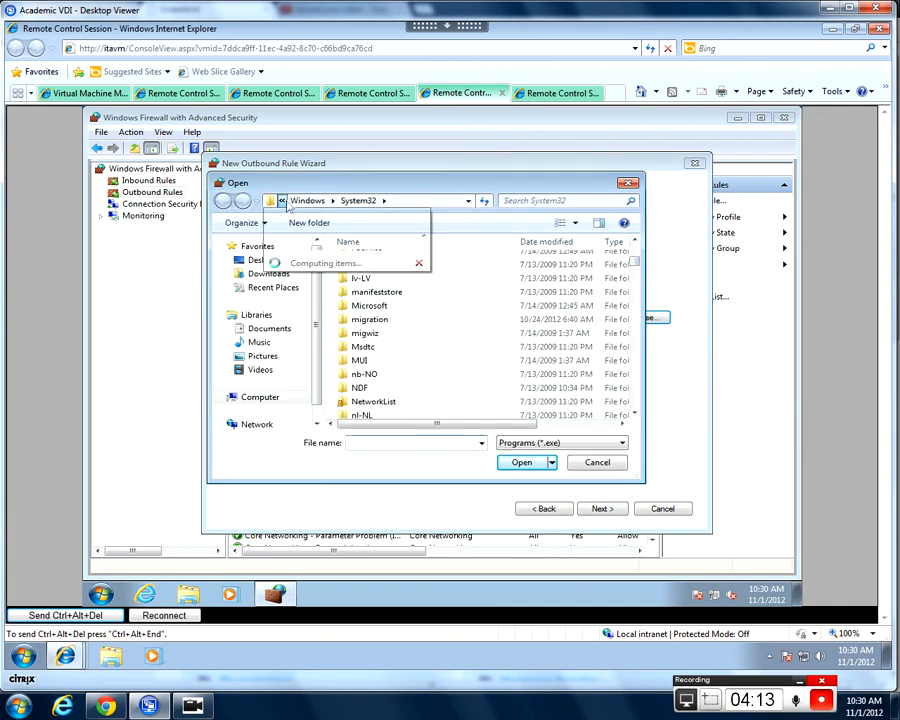
pyautogui.click(303, 213)
pyautogui.click(281, 201)
pyautogui.click(300, 214)
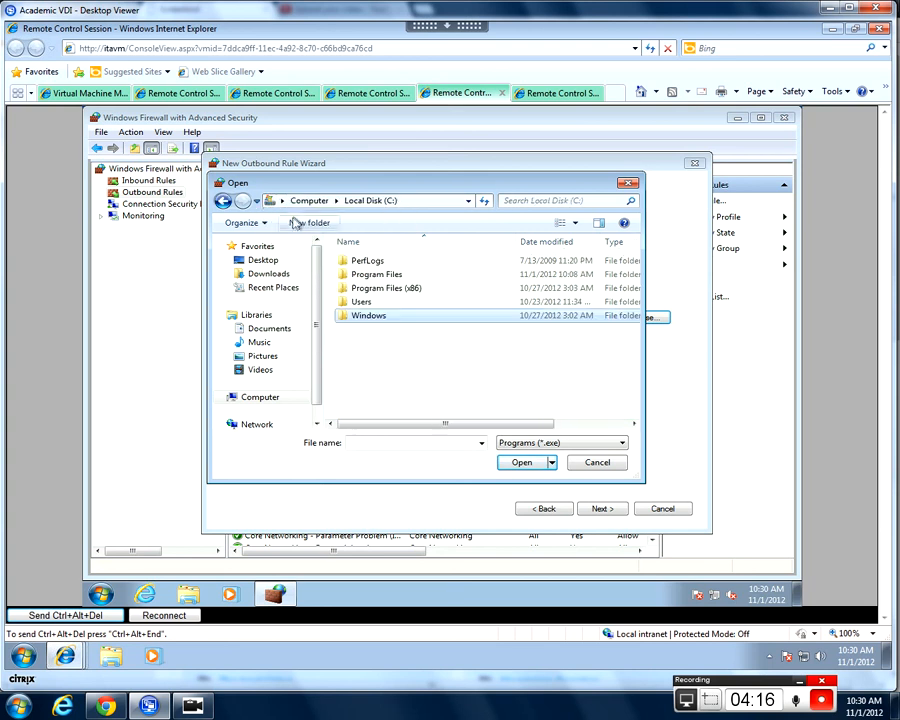
pyautogui.doubleClick(408, 289)
pyautogui.moveTo(635, 313); pyautogui.dragTo(634, 332)
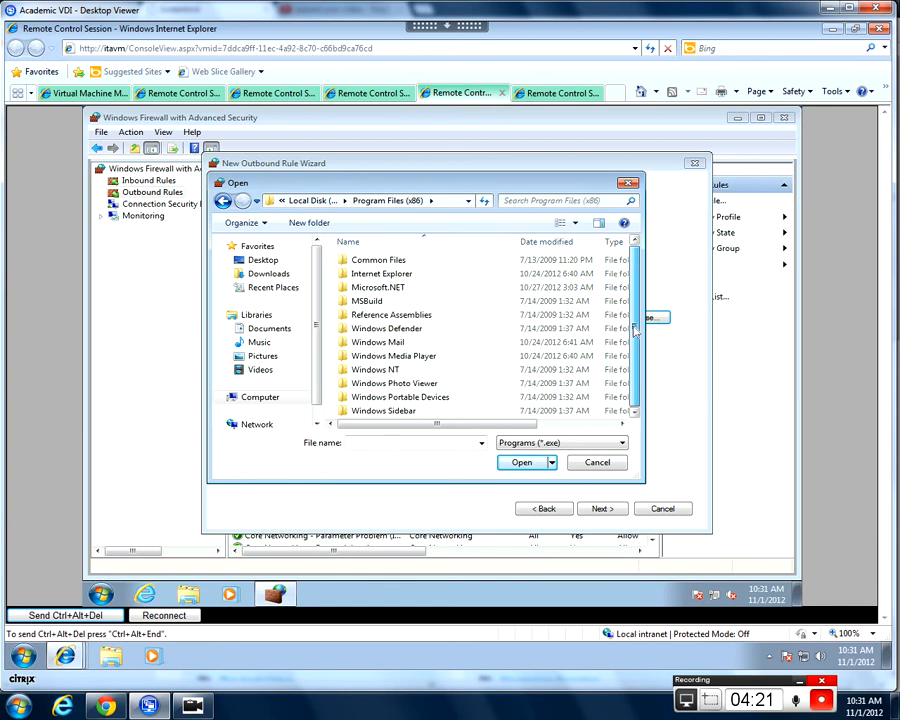
pyautogui.doubleClick(404, 277)
pyautogui.click(375, 359)
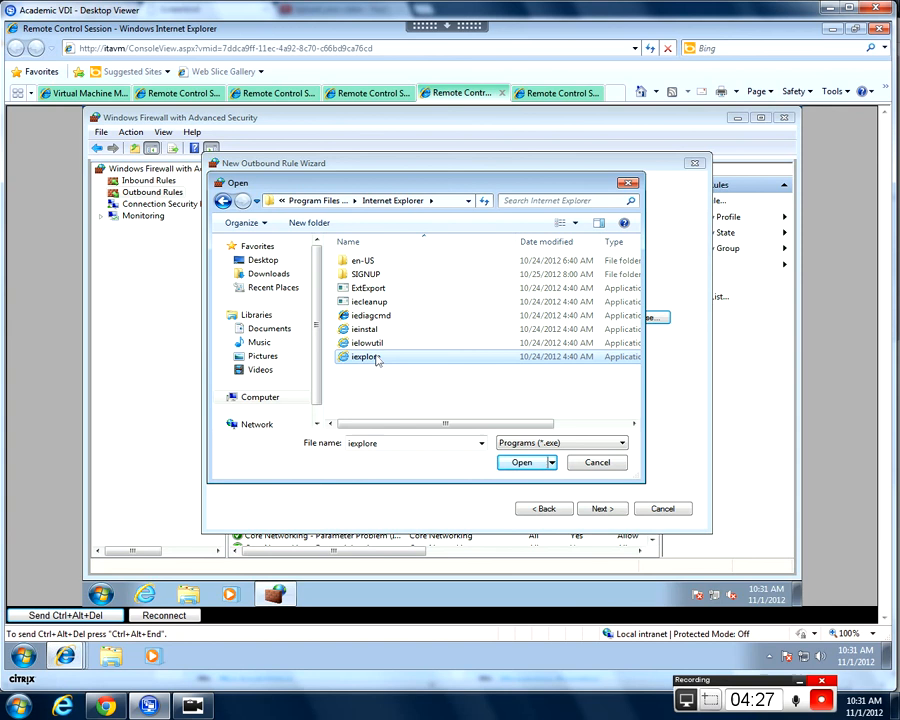
pyautogui.click(520, 463)
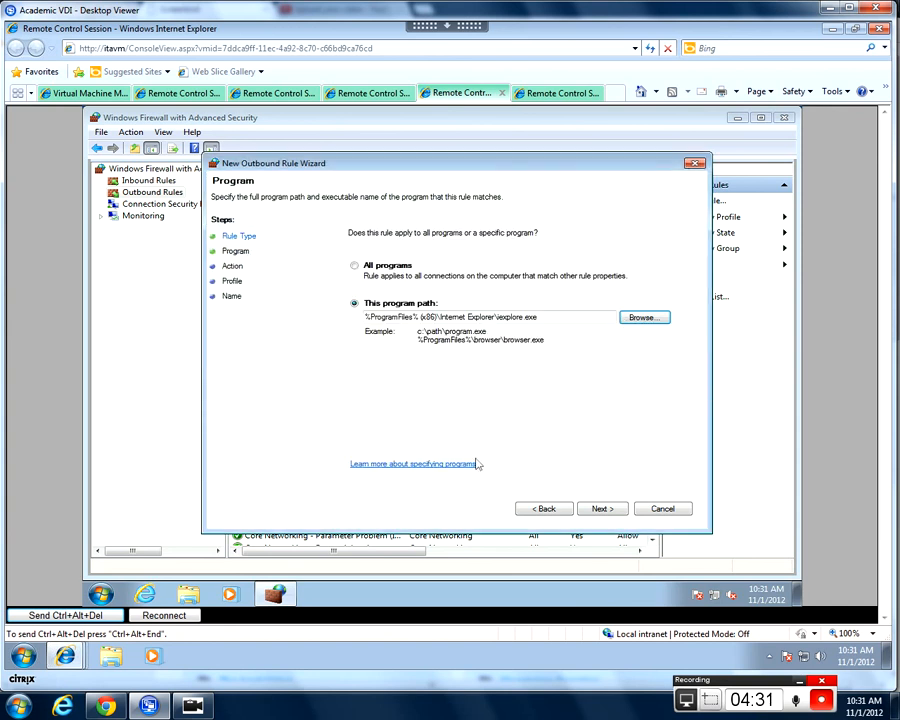
# Allow the connection on Domain, Private and Public, naming the rule 'Allow Internet Explorer outgoing communications'.
pyautogui.click(603, 510)
pyautogui.click(404, 262)
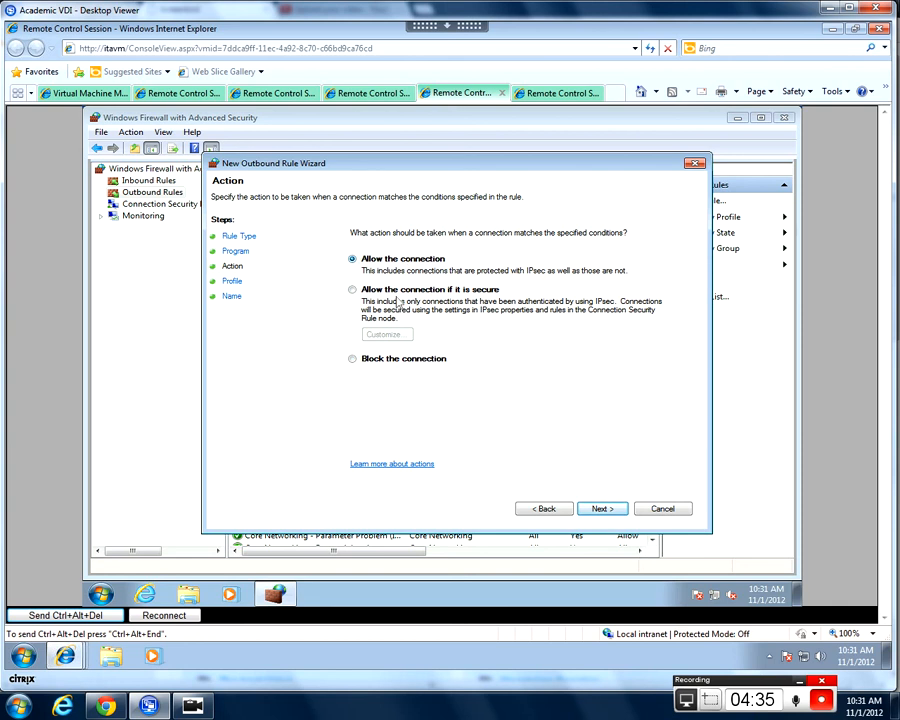
pyautogui.click(599, 509)
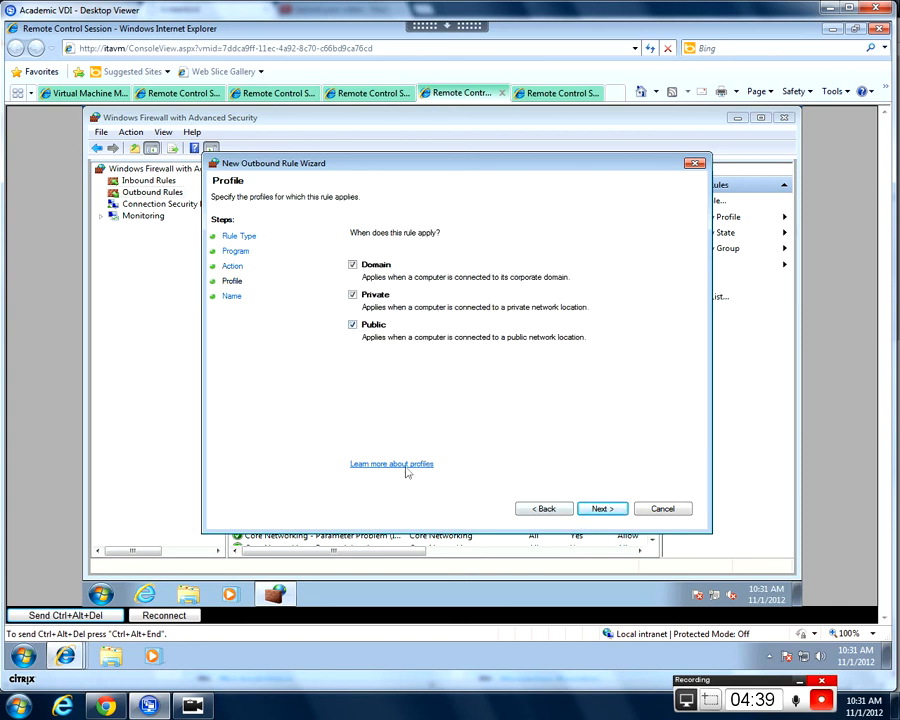
pyautogui.click(599, 508)
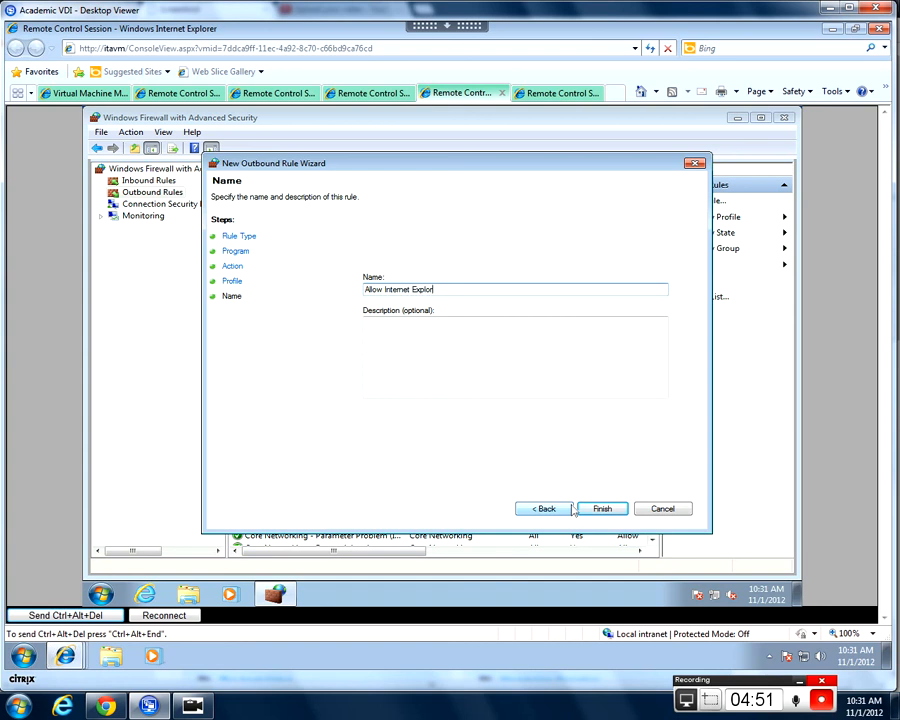
pyautogui.write('Explorer outgoing communications')
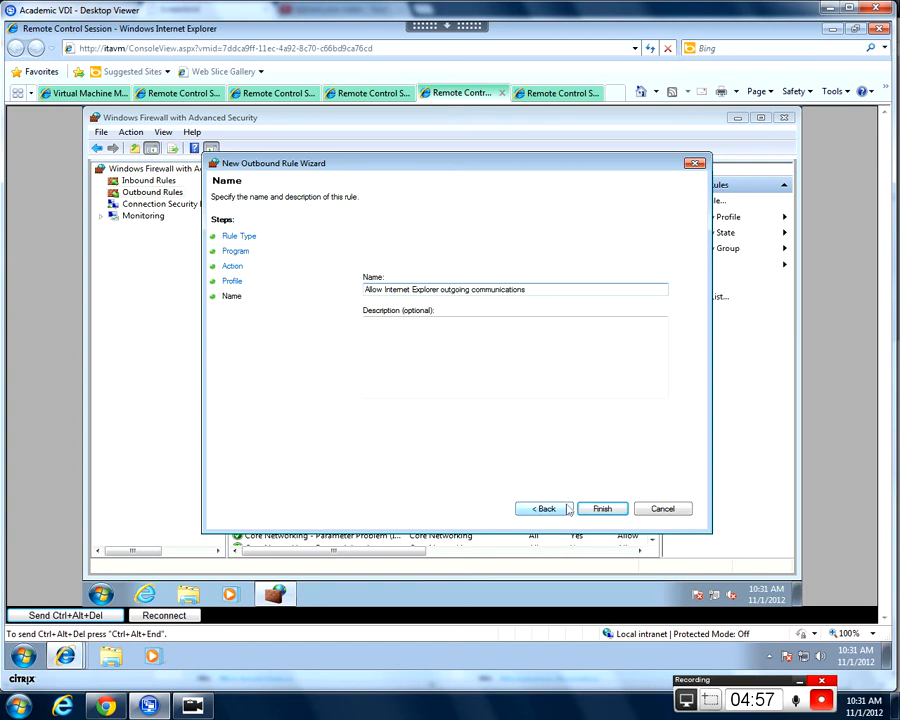
pyautogui.click(598, 508)
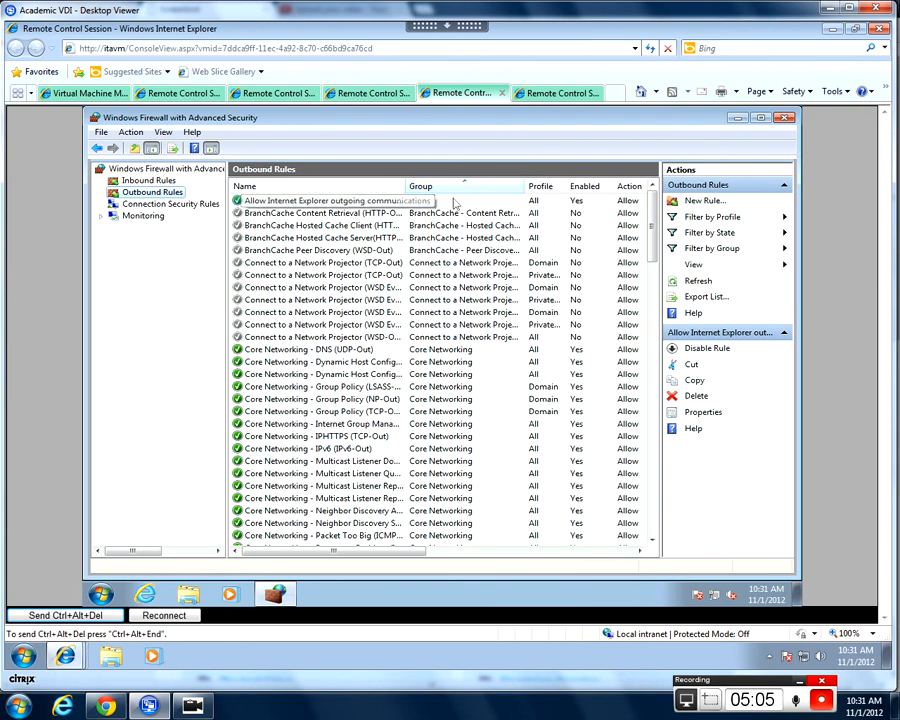
pyautogui.click(737, 118)
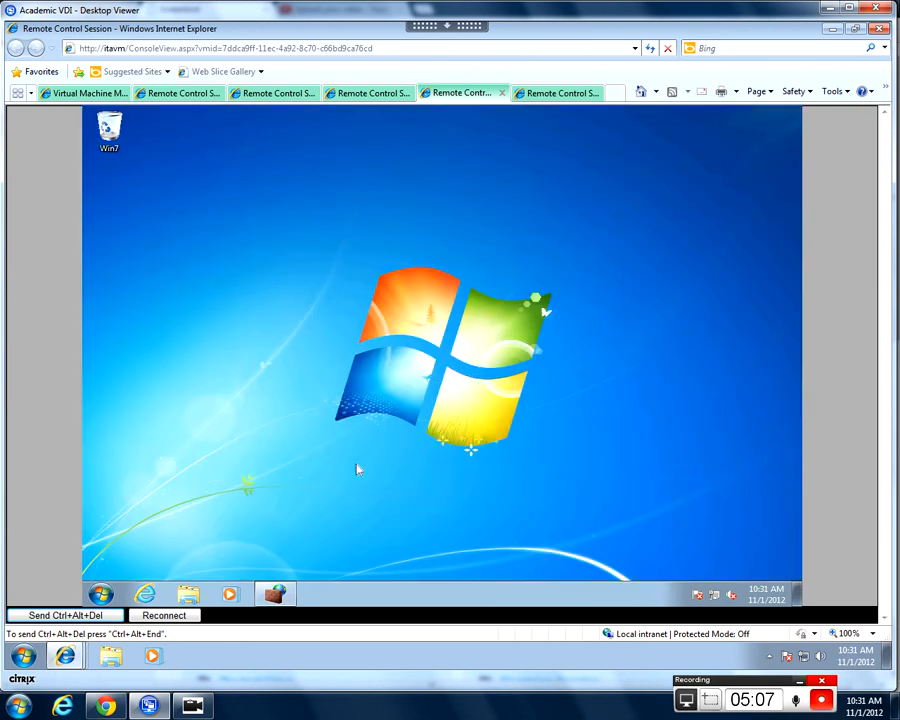
pyautogui.click(145, 594)
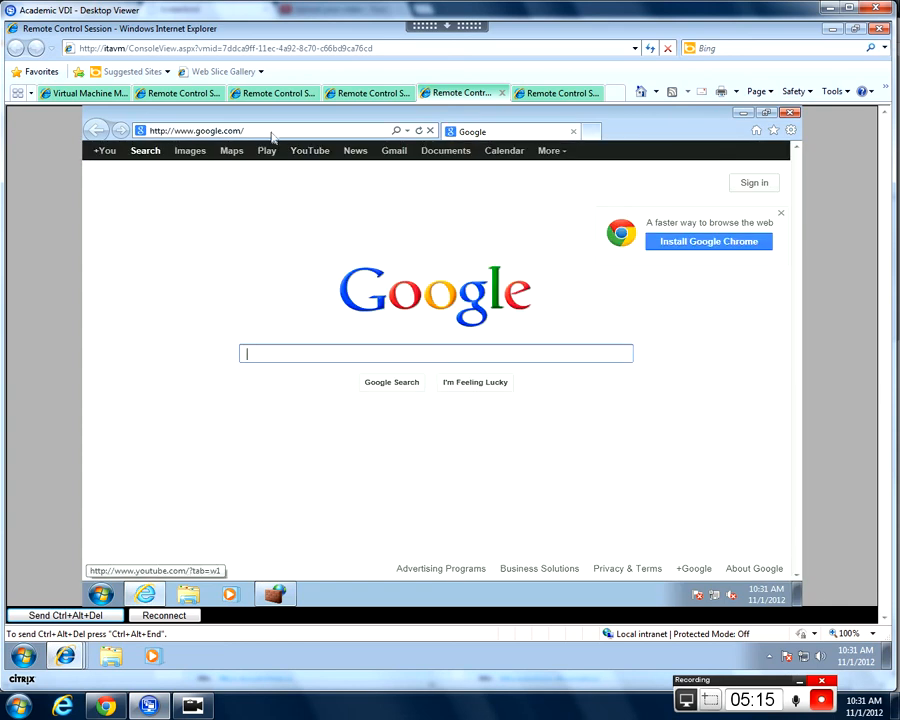
pyautogui.click(793, 113)
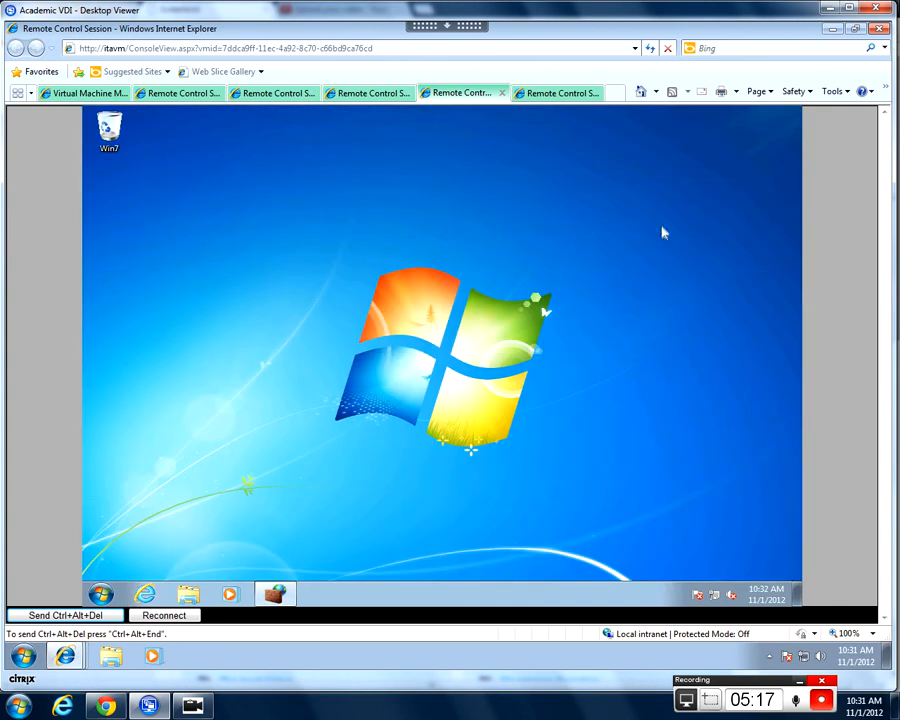
# Set Outbound connections back to Allow on the Domain, Private and Public profiles, then close the console.
pyautogui.click(276, 595)
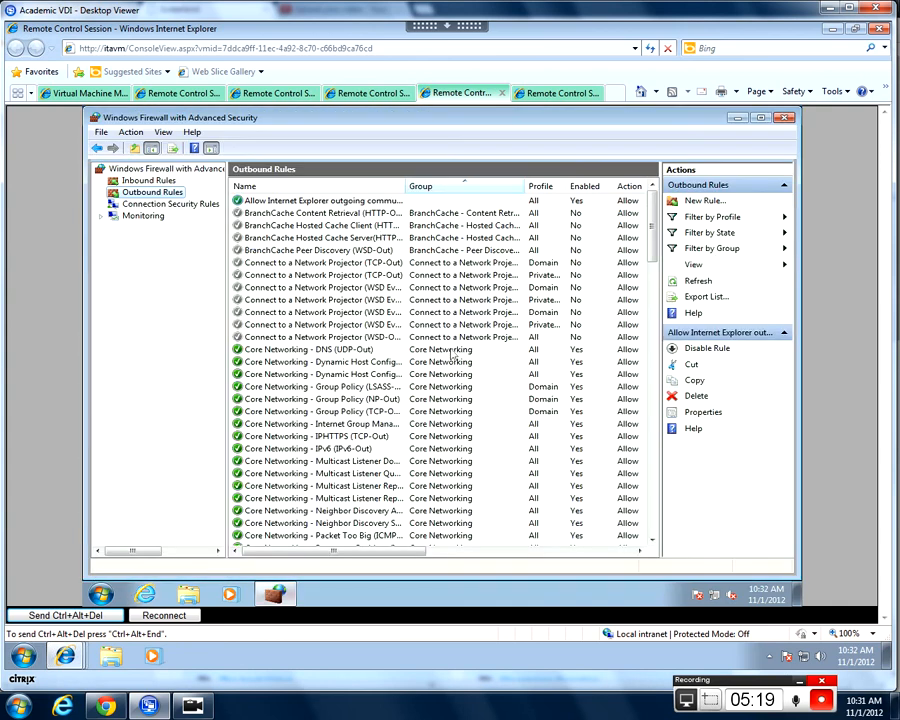
pyautogui.click(163, 168)
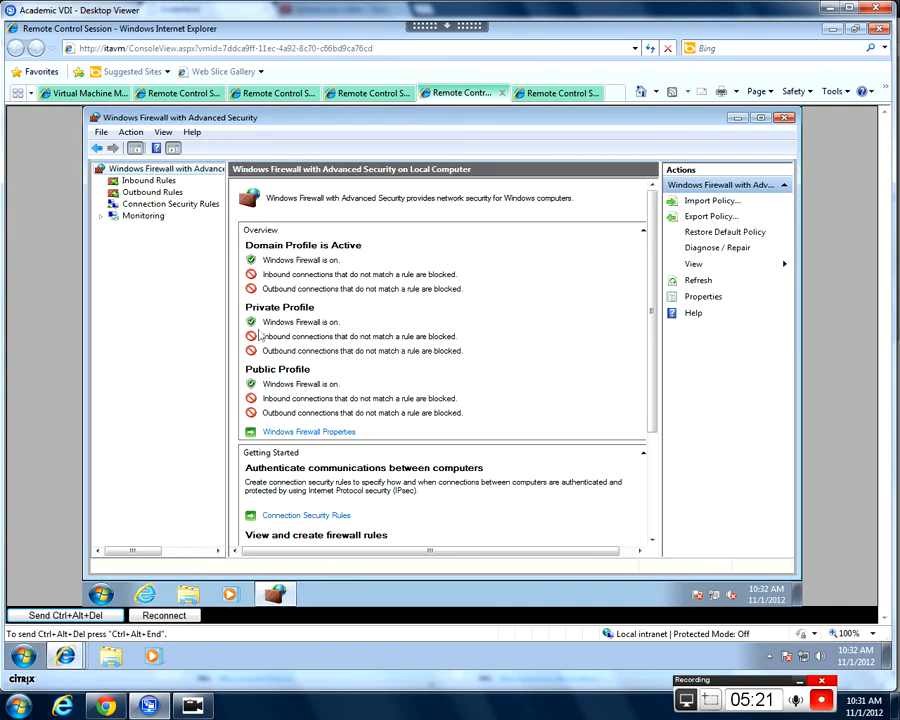
pyautogui.click(310, 434)
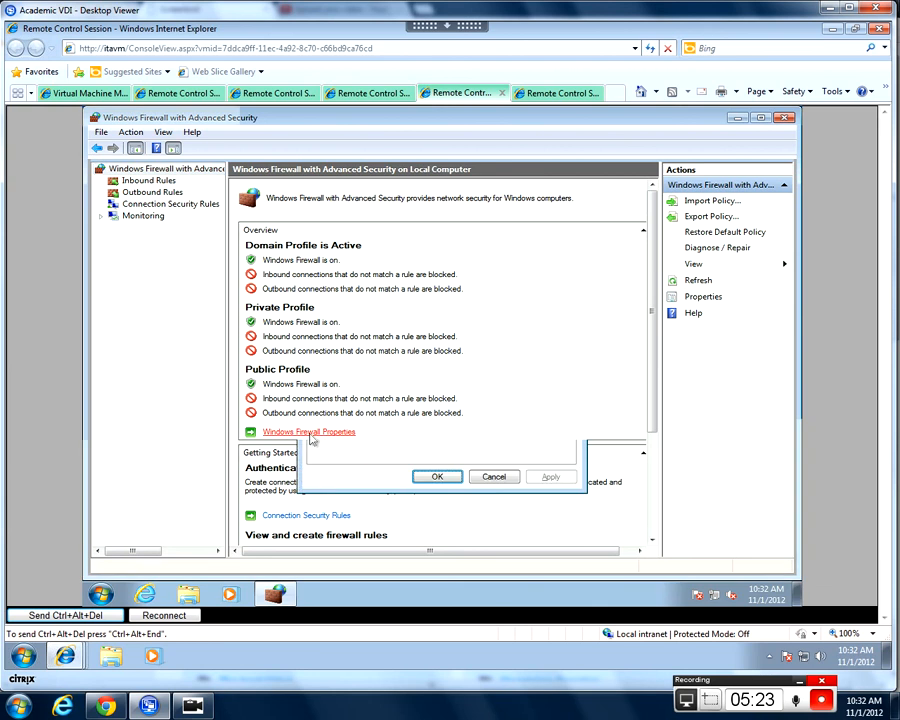
pyautogui.click(547, 311)
pyautogui.click(547, 330)
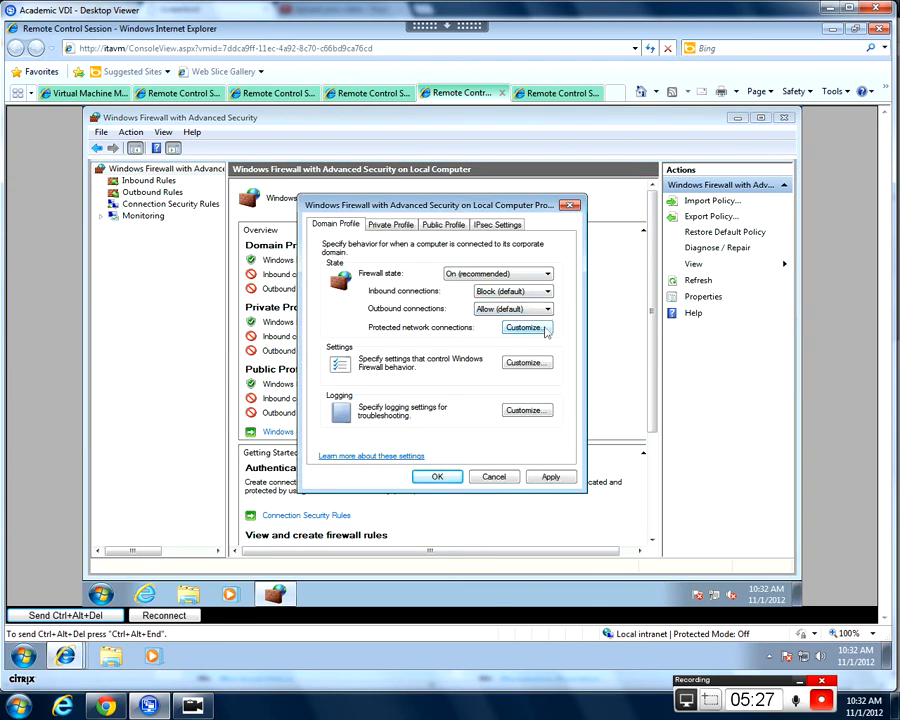
pyautogui.click(390, 224)
pyautogui.click(517, 312)
pyautogui.click(520, 329)
pyautogui.click(443, 224)
pyautogui.click(510, 310)
pyautogui.click(515, 329)
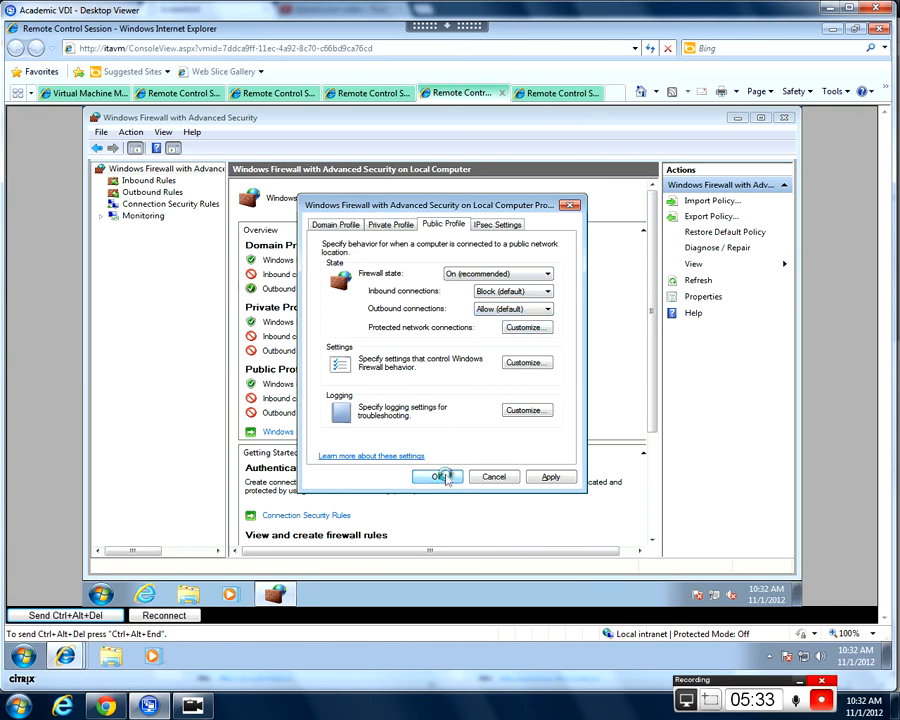
pyautogui.click(440, 477)
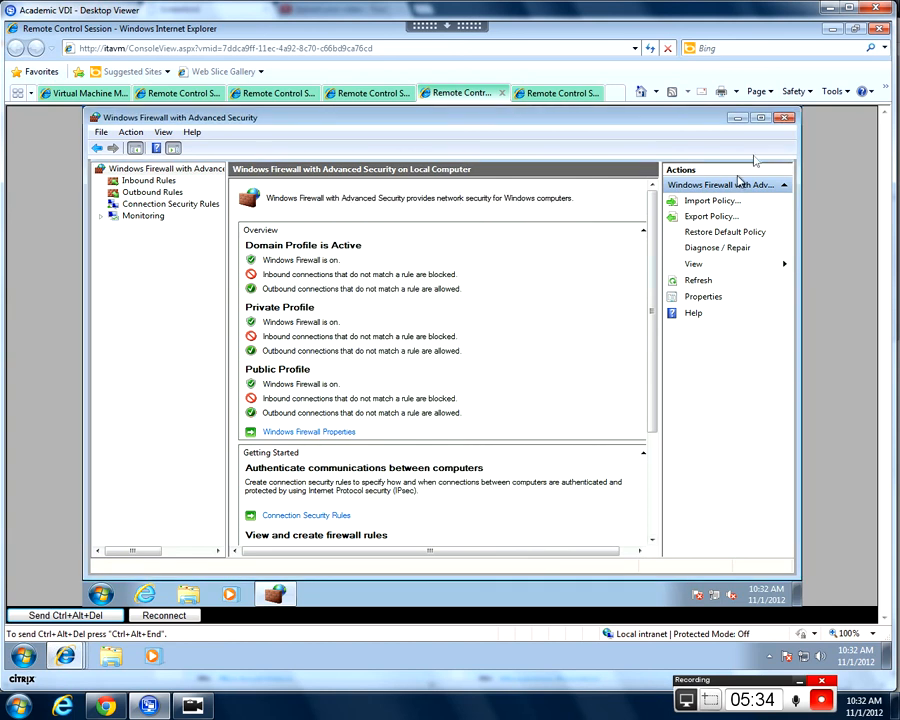
pyautogui.click(787, 119)
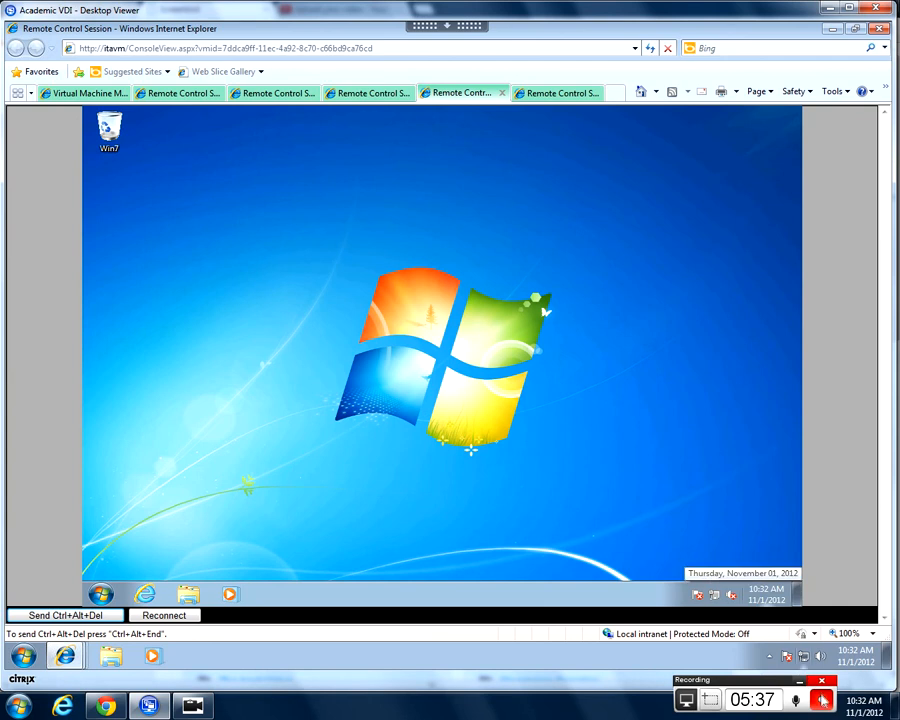